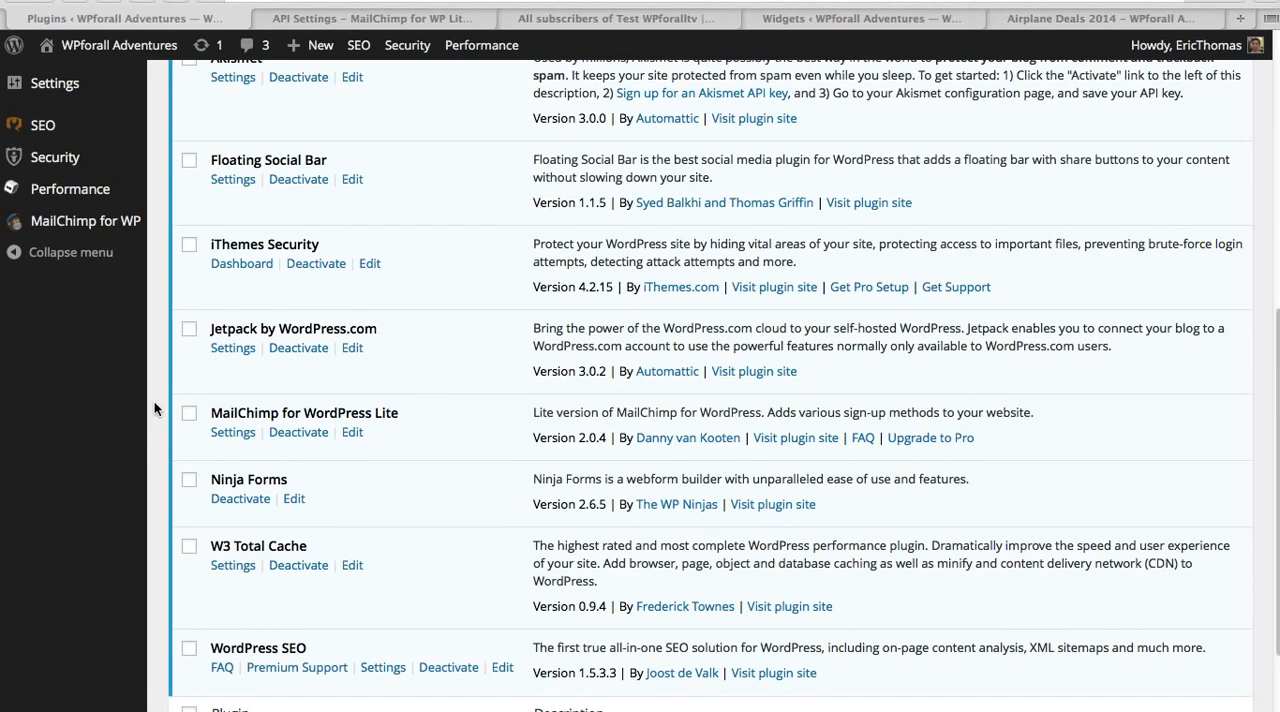
# Step: Review the installed plugins, including MailChimp for WordPress Lite, and look at the Test WPforalltv list in MailChimp
pyautogui.scroll(2, 158, 401)
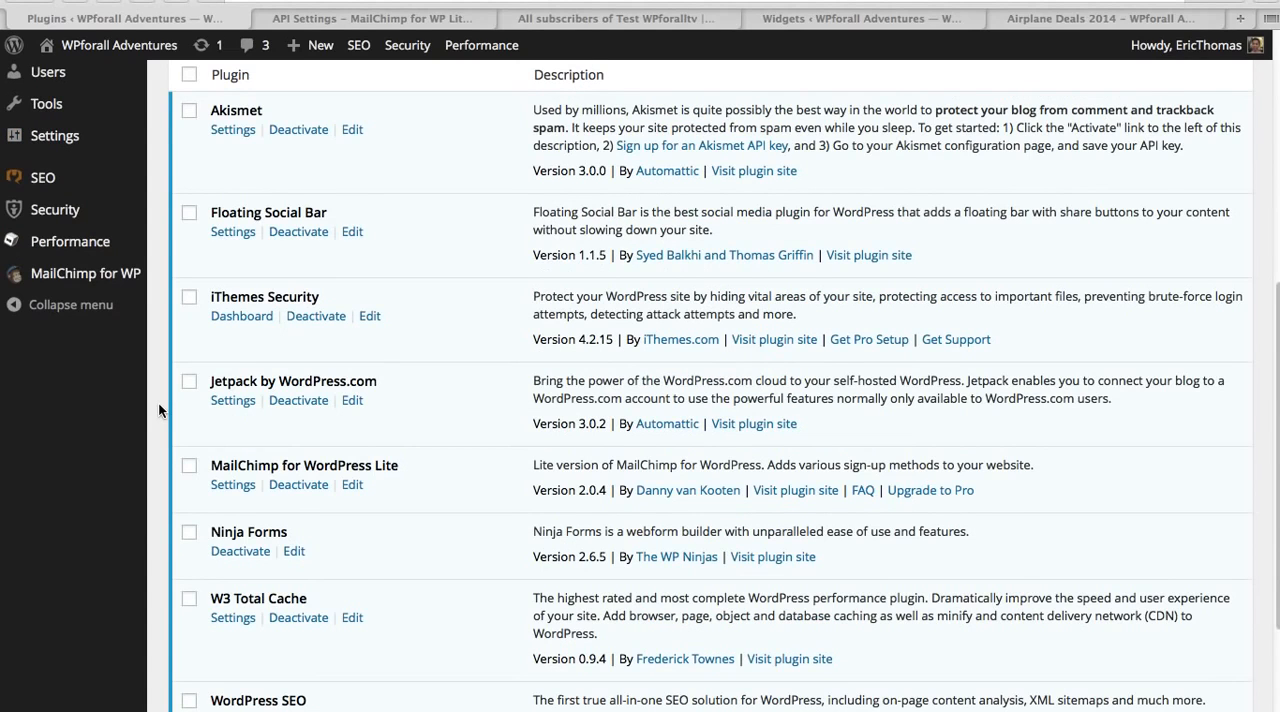
pyautogui.scroll(3, 158, 401)
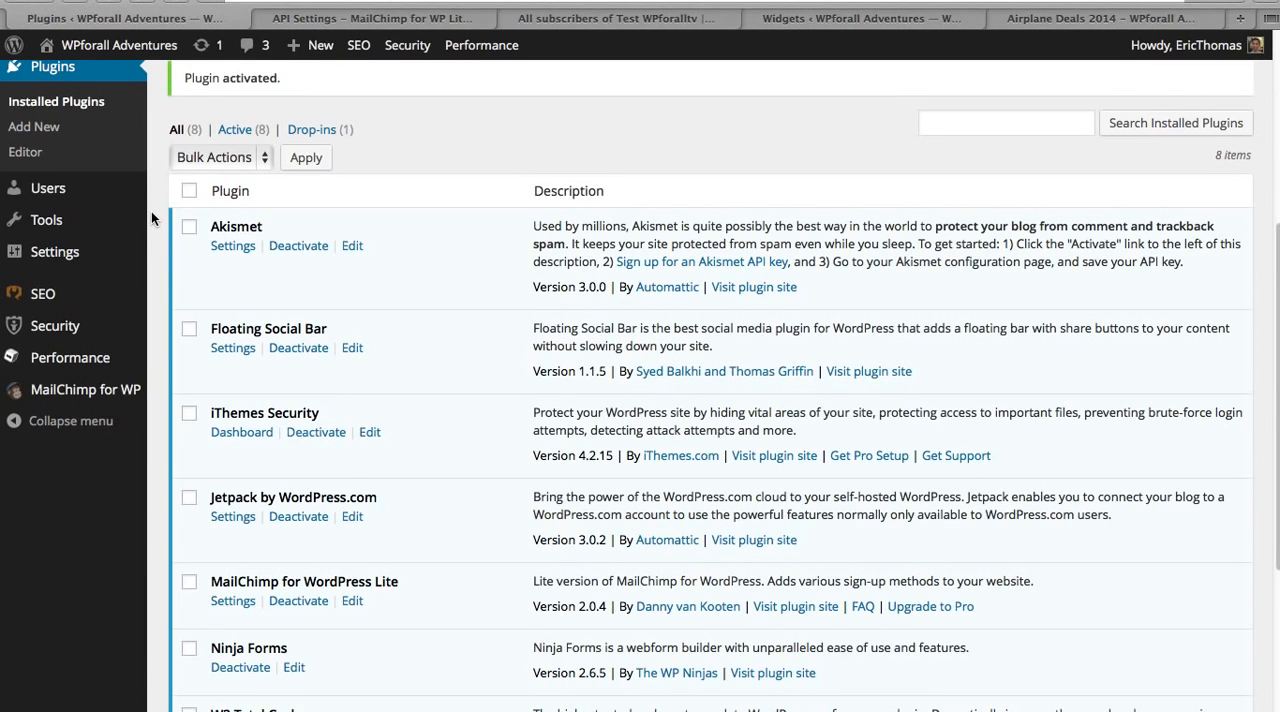
pyautogui.scroll(-2, 151, 216)
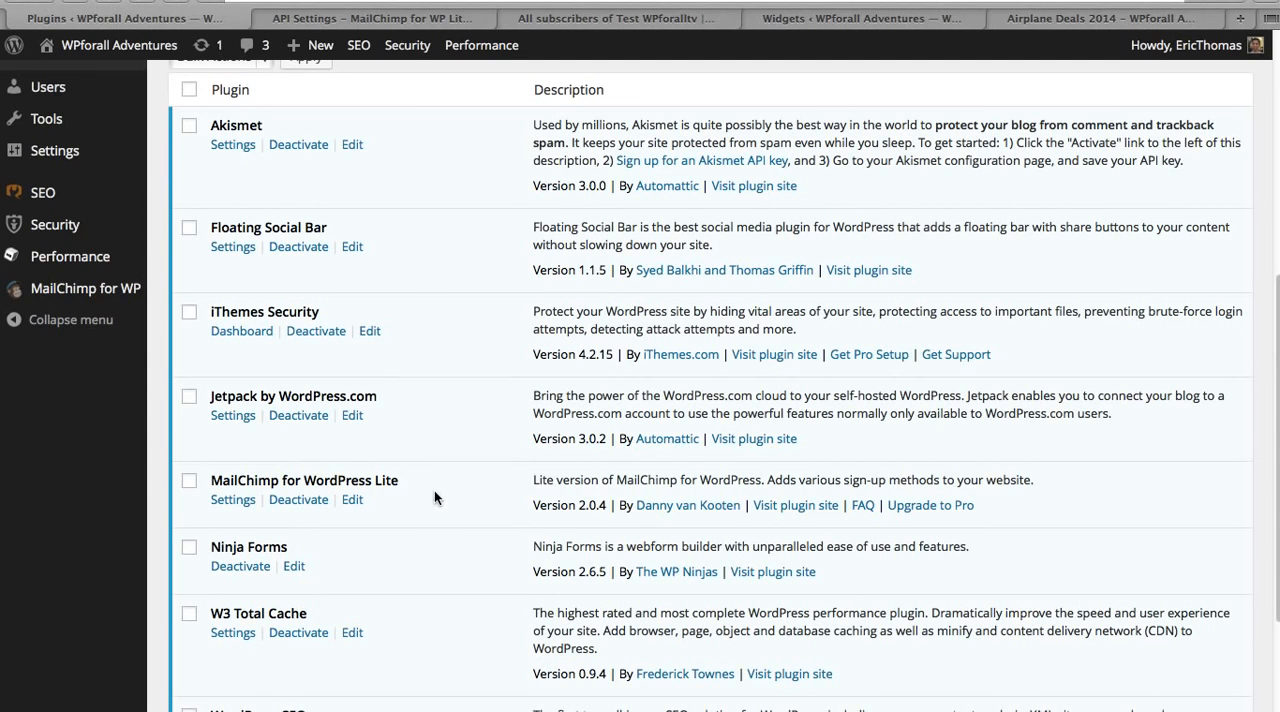
pyautogui.click(664, 20)
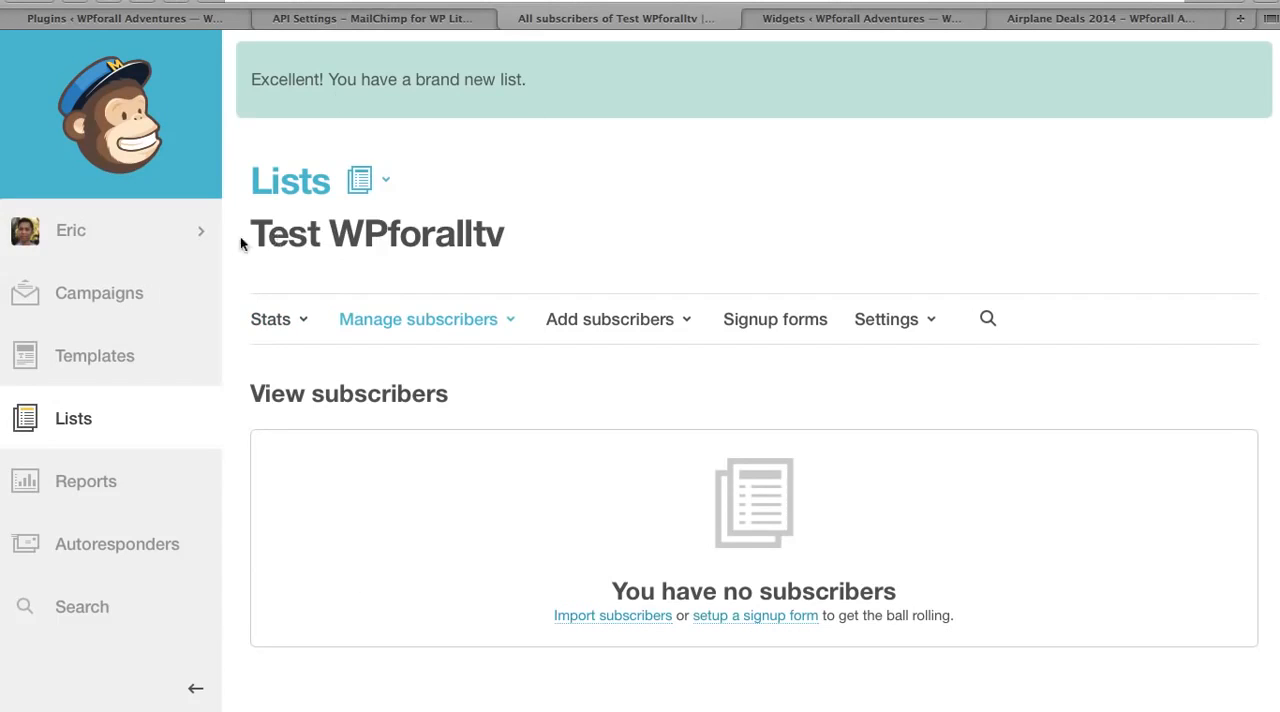
pyautogui.moveTo(243, 238); pyautogui.dragTo(556, 236)
pyautogui.click(706, 192)
# Step: Look up the account's API keys page in MailChimp from the plugin's API settings and return to those settings
pyautogui.click(458, 20)
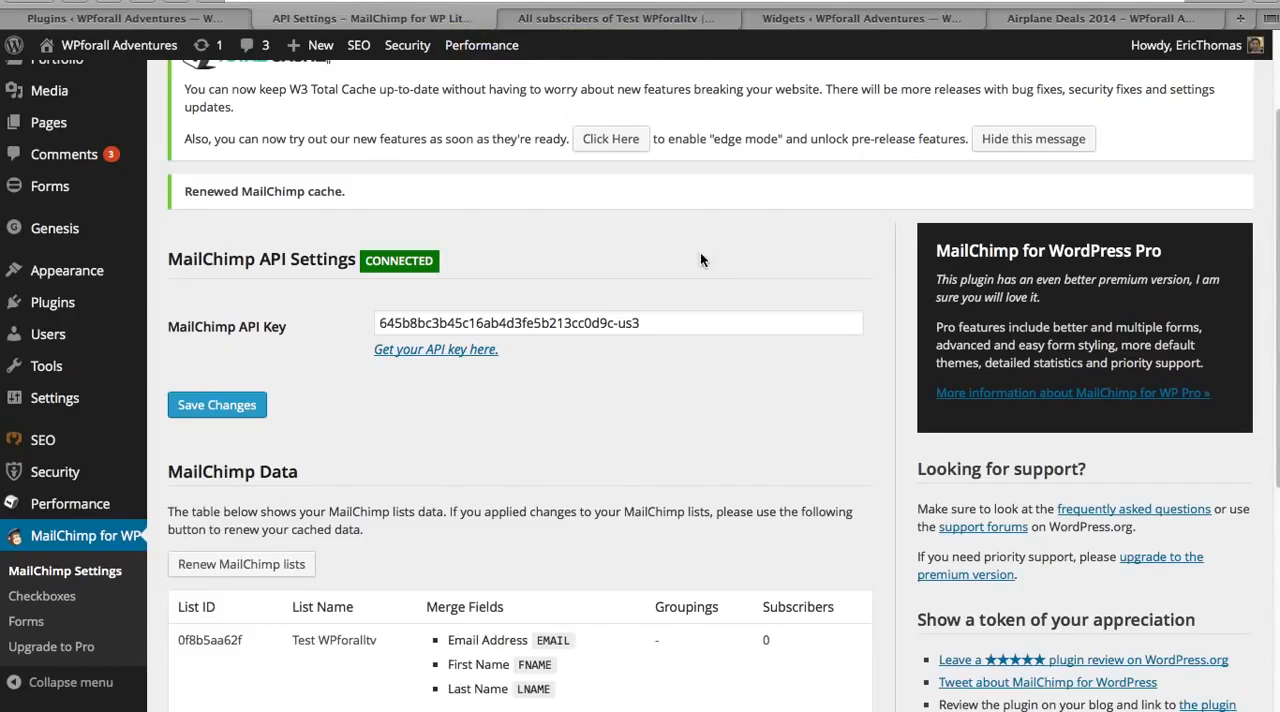
pyautogui.rightClick(470, 348)
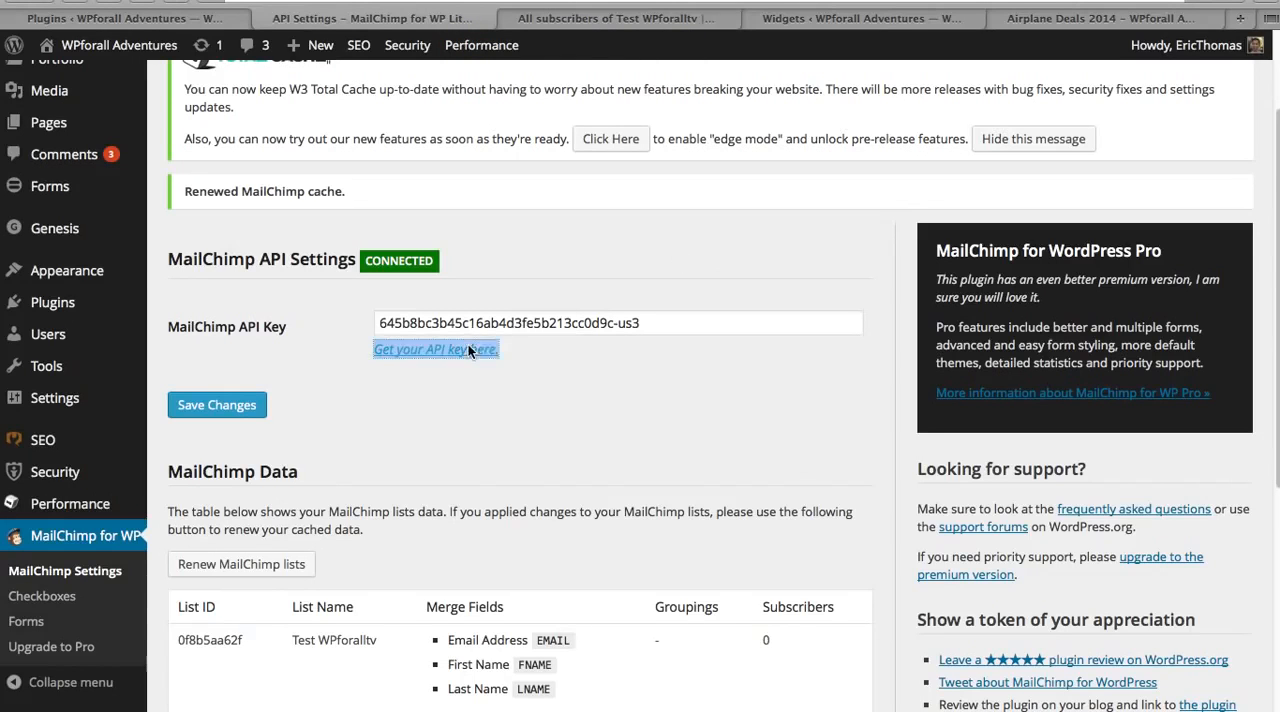
pyautogui.click(482, 353)
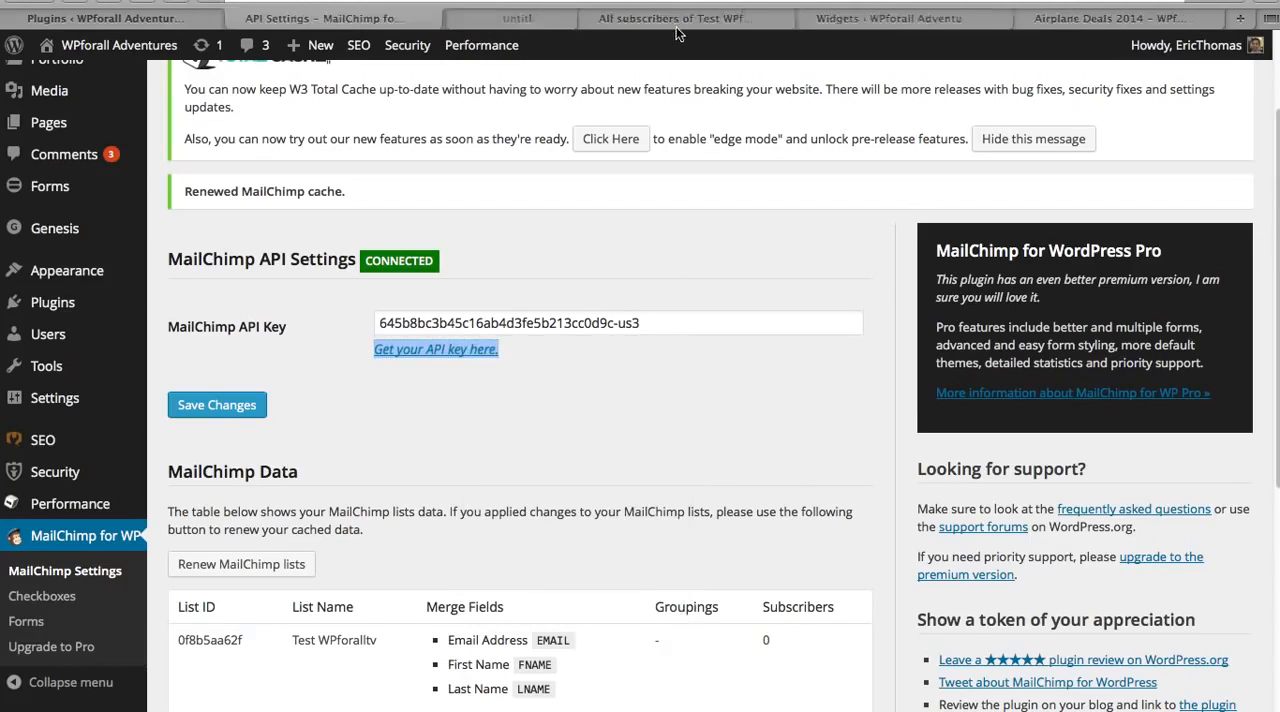
pyautogui.click(538, 20)
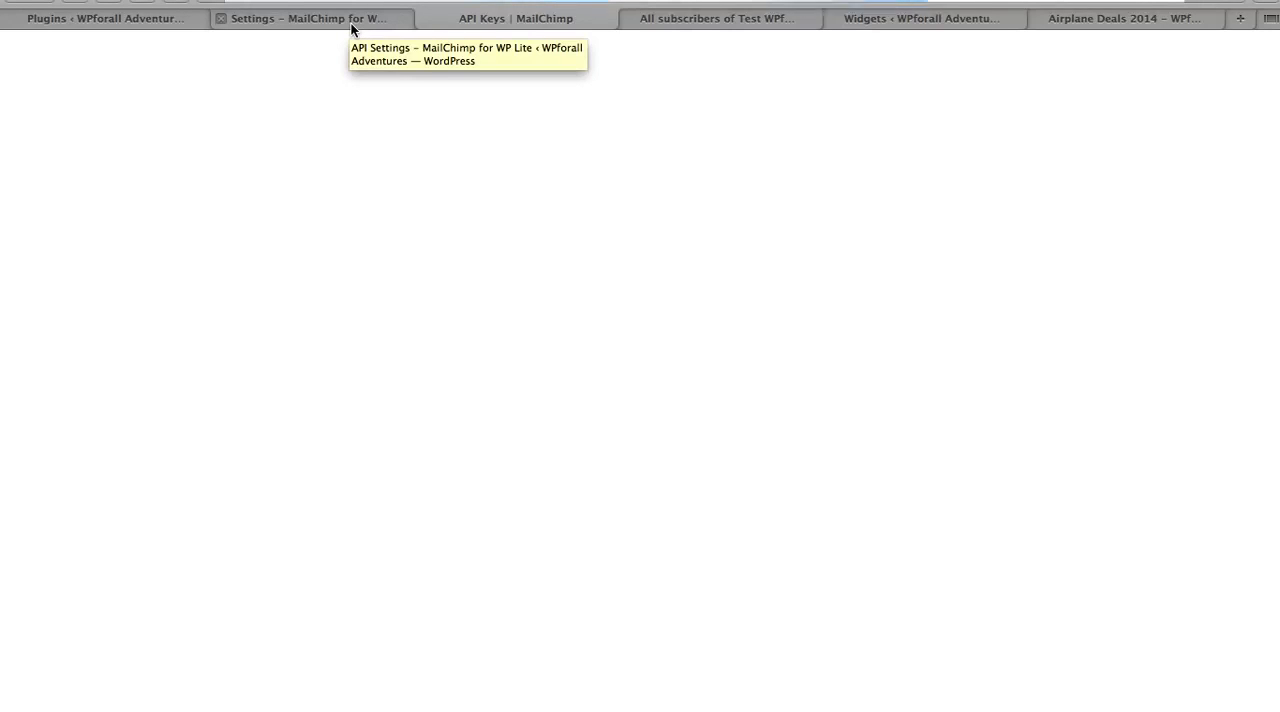
pyautogui.scroll(-3, 641, 311)
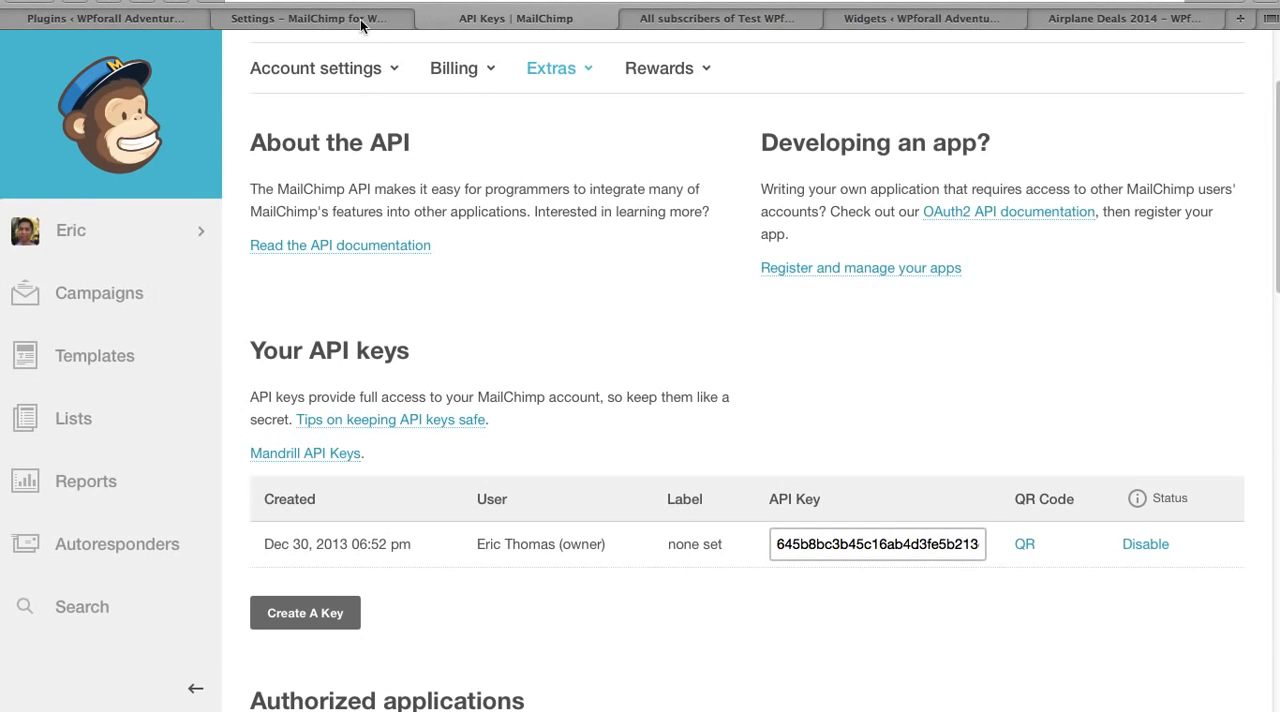
pyautogui.click(424, 18)
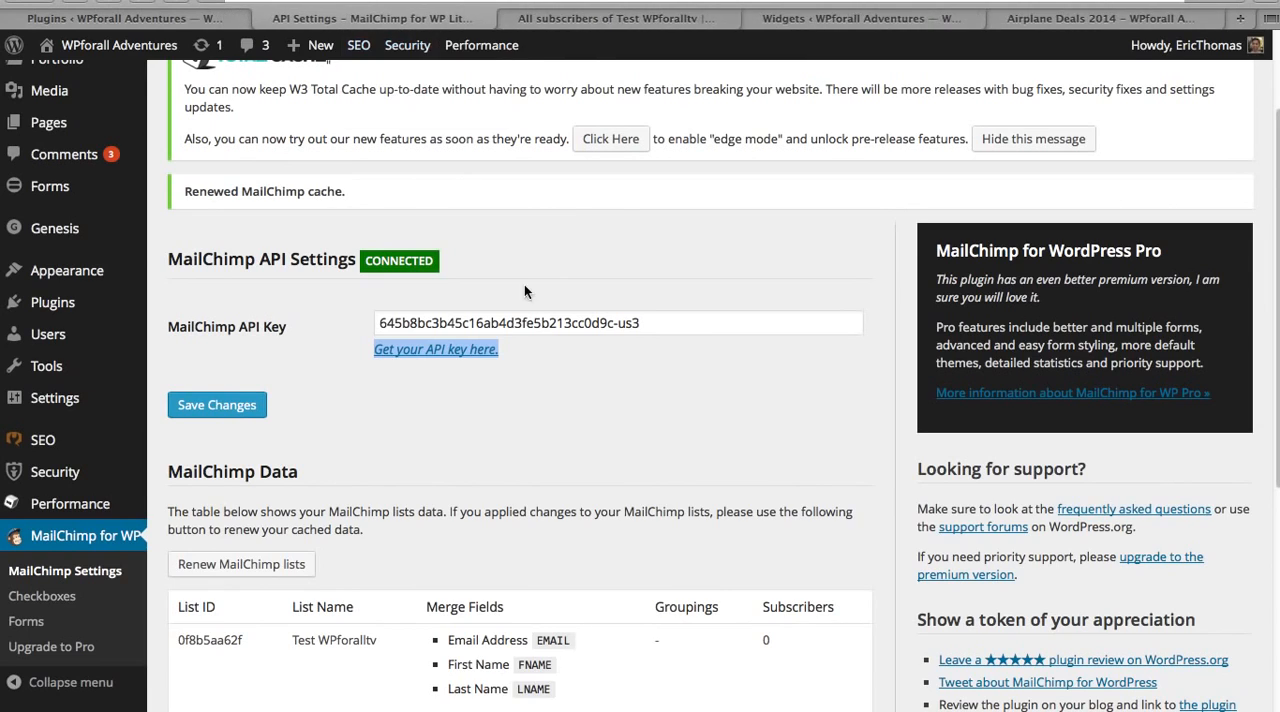
pyautogui.click(658, 378)
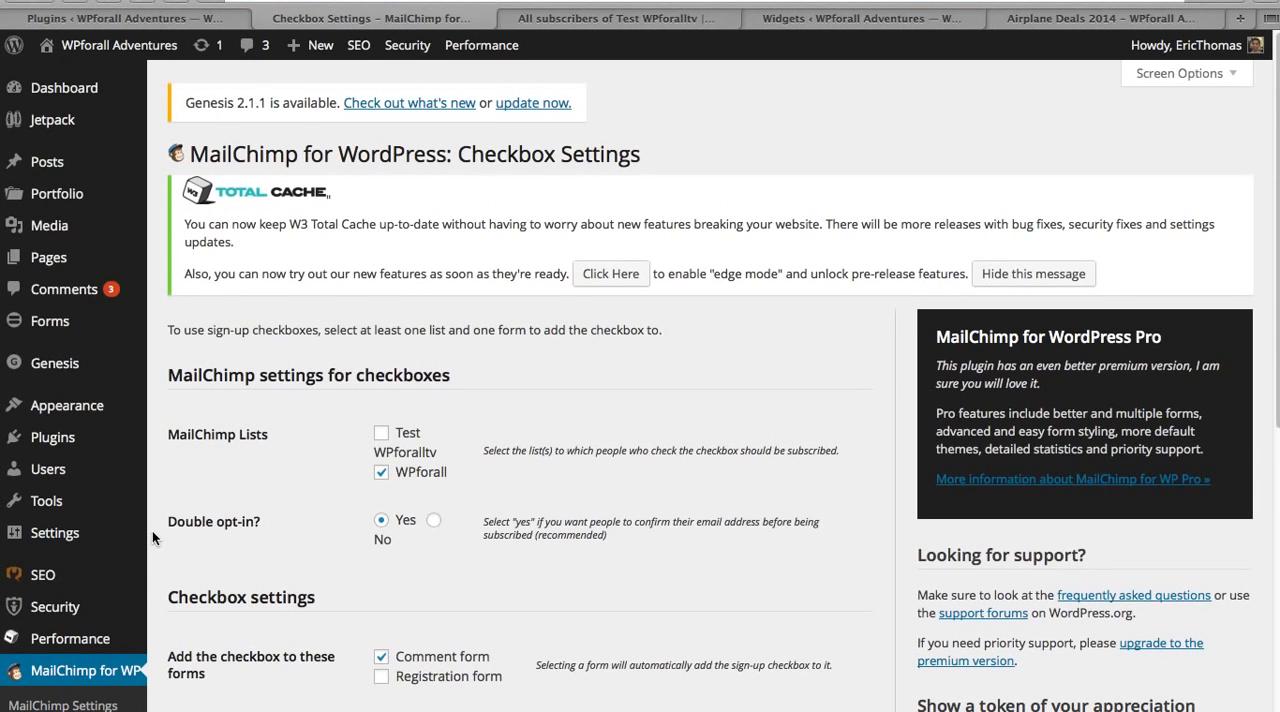
# Step: In the plugin's checkbox settings, subscribe people to the Test WPforalltv list instead of WPforall
pyautogui.click(381, 472)
pyautogui.click(381, 432)
pyautogui.scroll(-2, 165, 475)
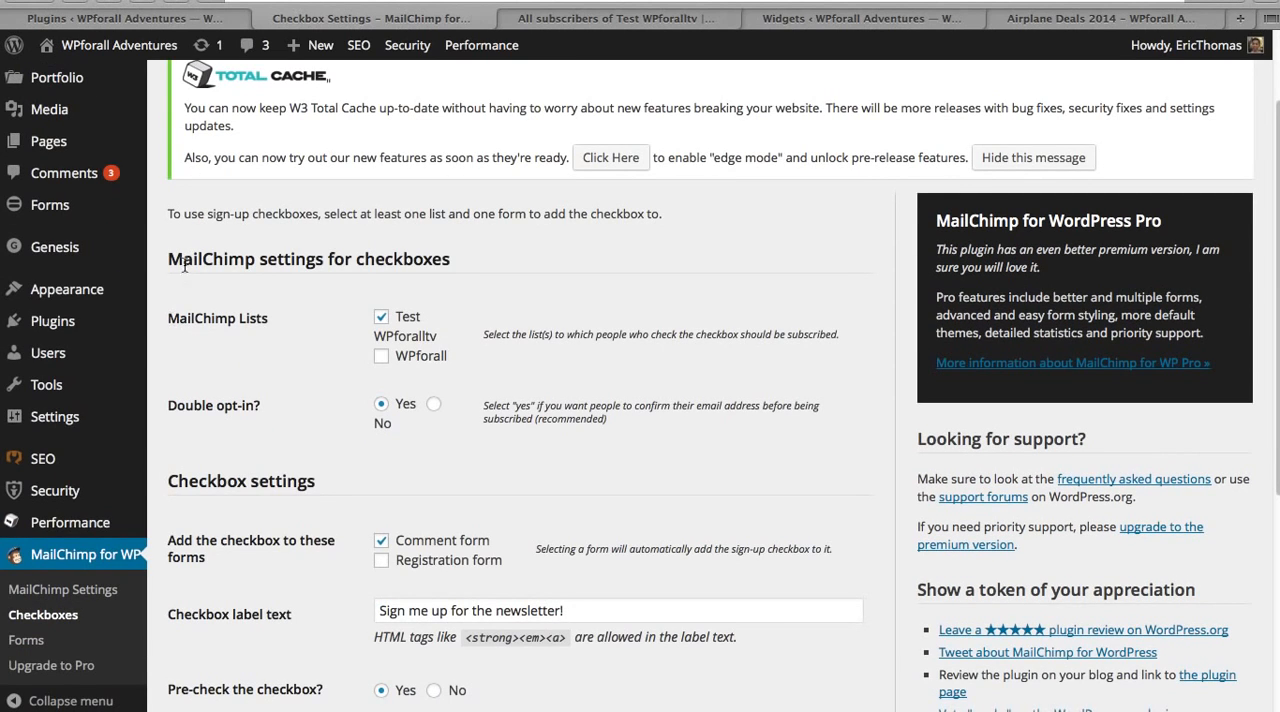
pyautogui.moveTo(168, 259); pyautogui.dragTo(450, 258)
pyautogui.click(293, 335)
# Step: Tick the newsletter sign-up checkbox below the comment form on the Airplane Deals 2014 post
pyautogui.click(1115, 18)
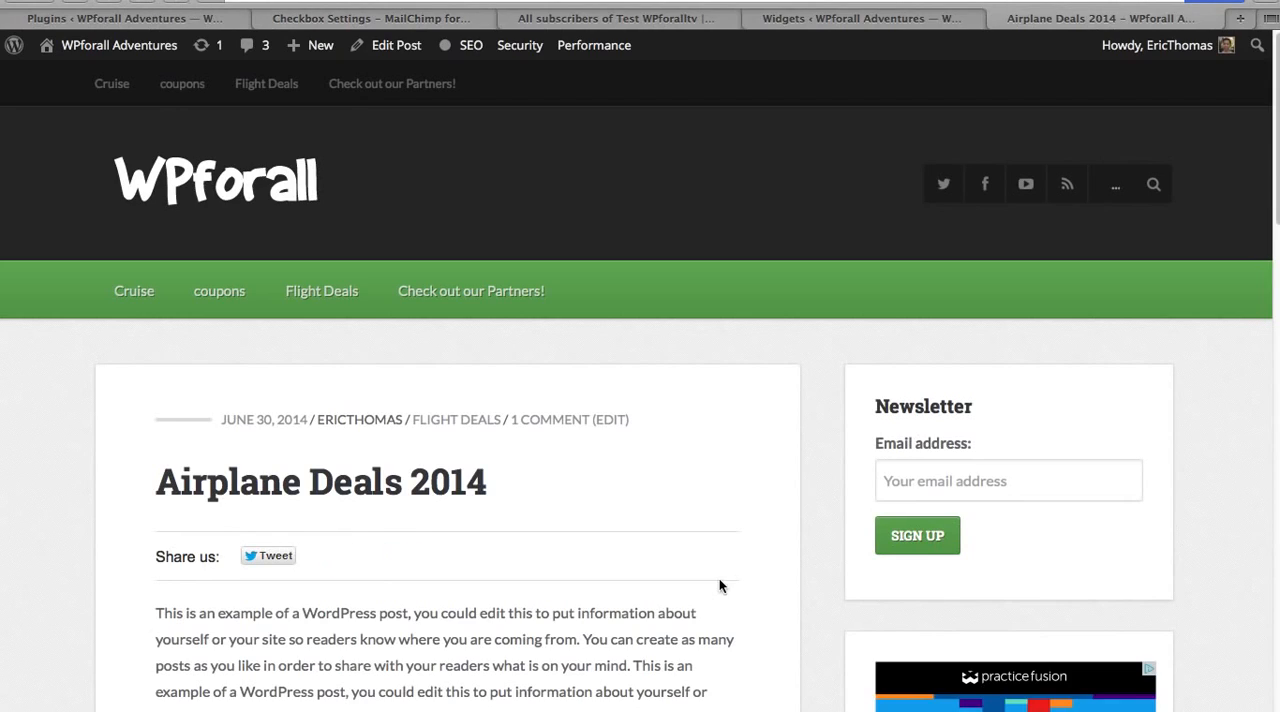
pyautogui.scroll(-15, 824, 527)
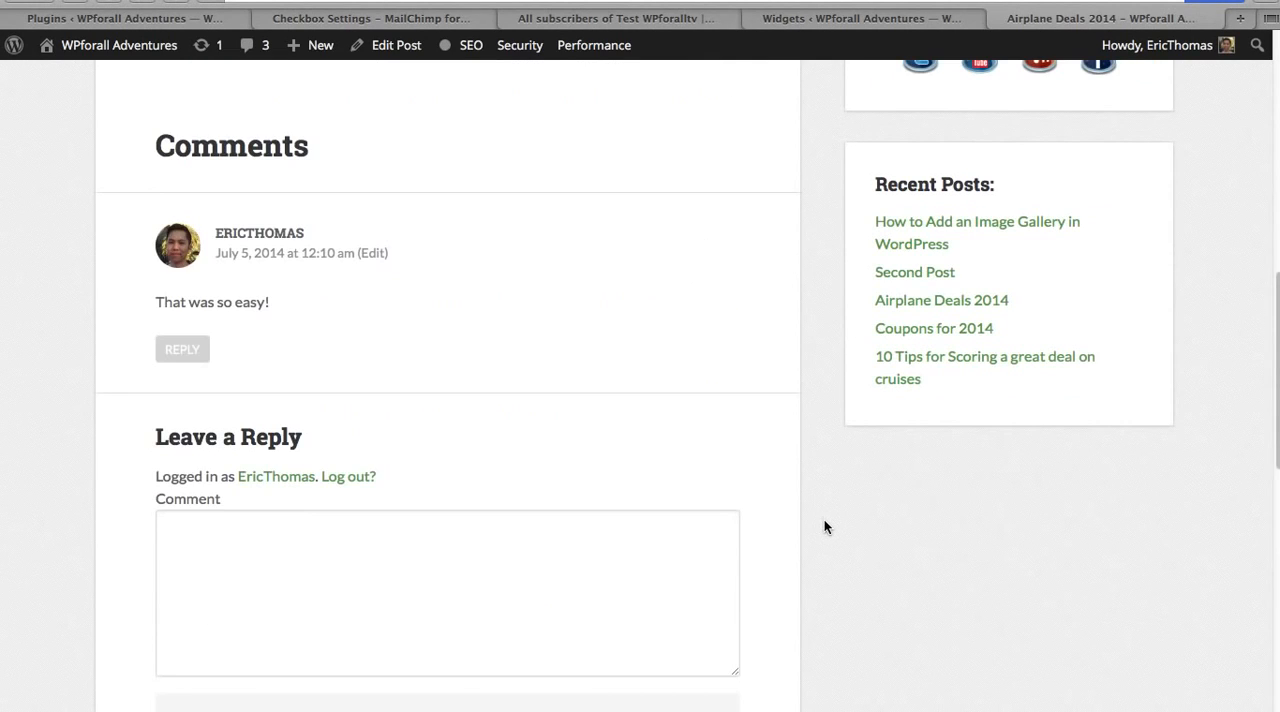
pyautogui.scroll(-5, 826, 530)
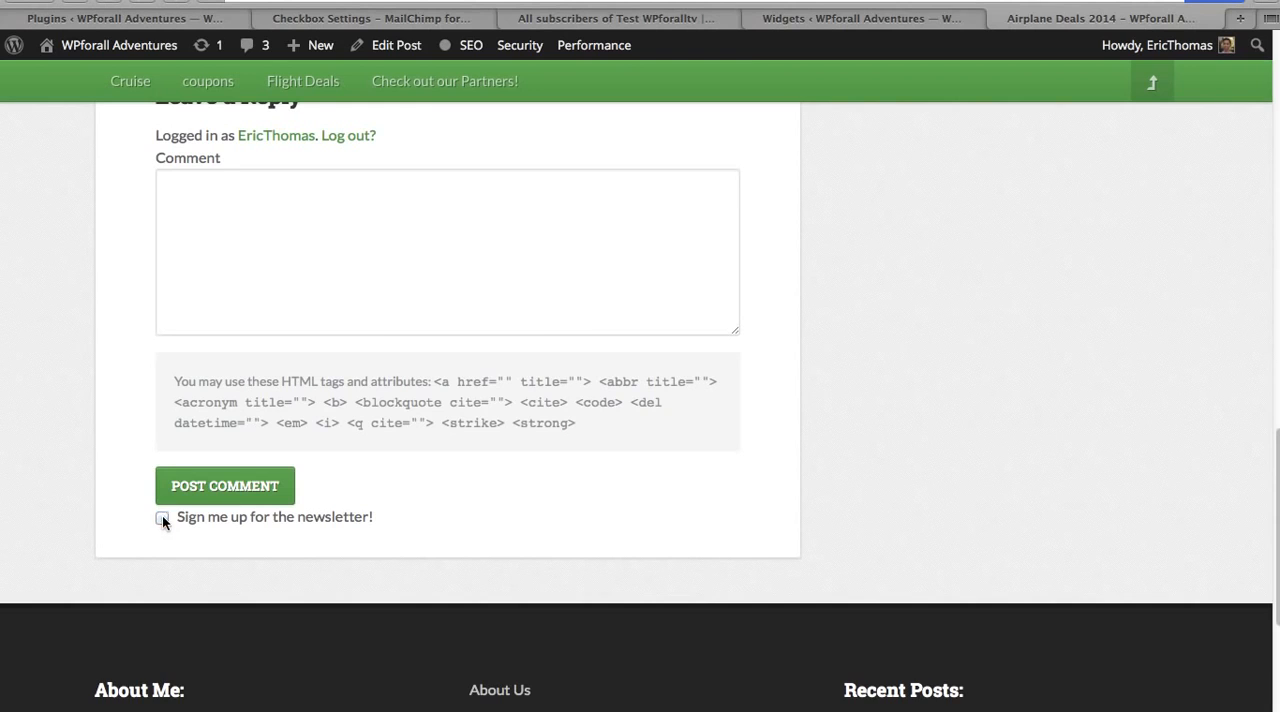
pyautogui.click(162, 518)
pyautogui.scroll(4, 1020, 527)
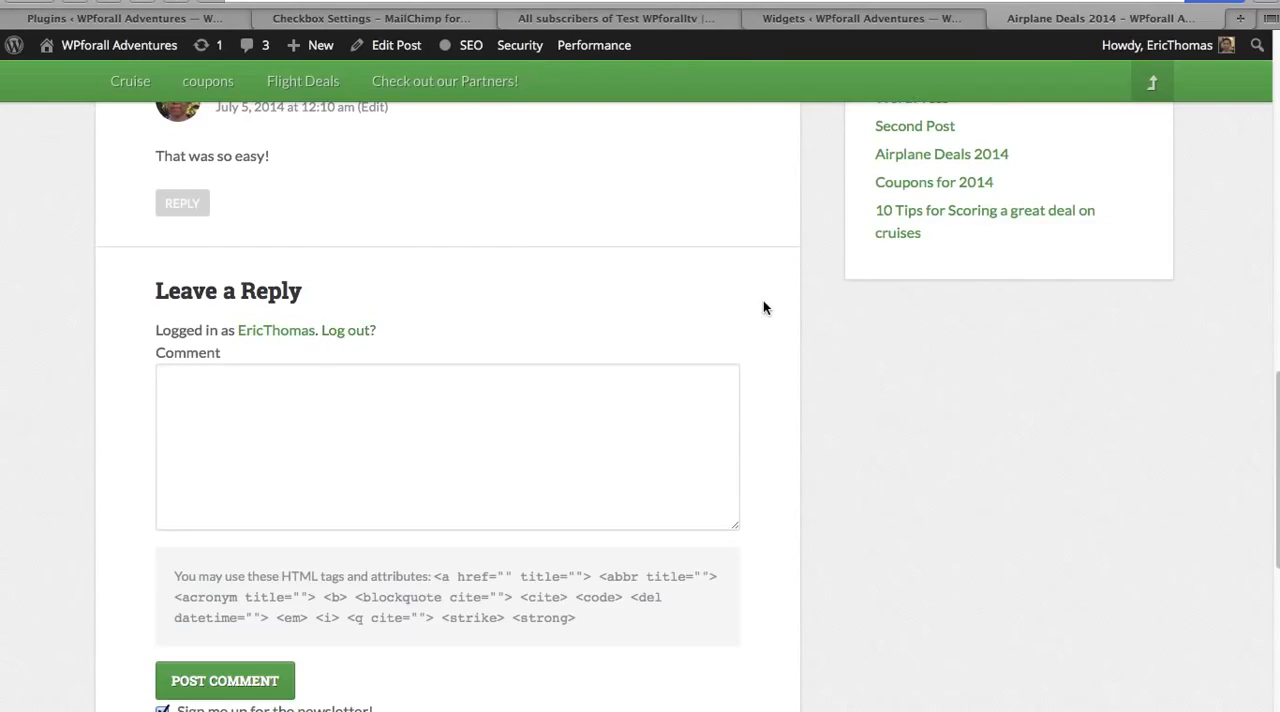
pyautogui.scroll(-1, 822, 313)
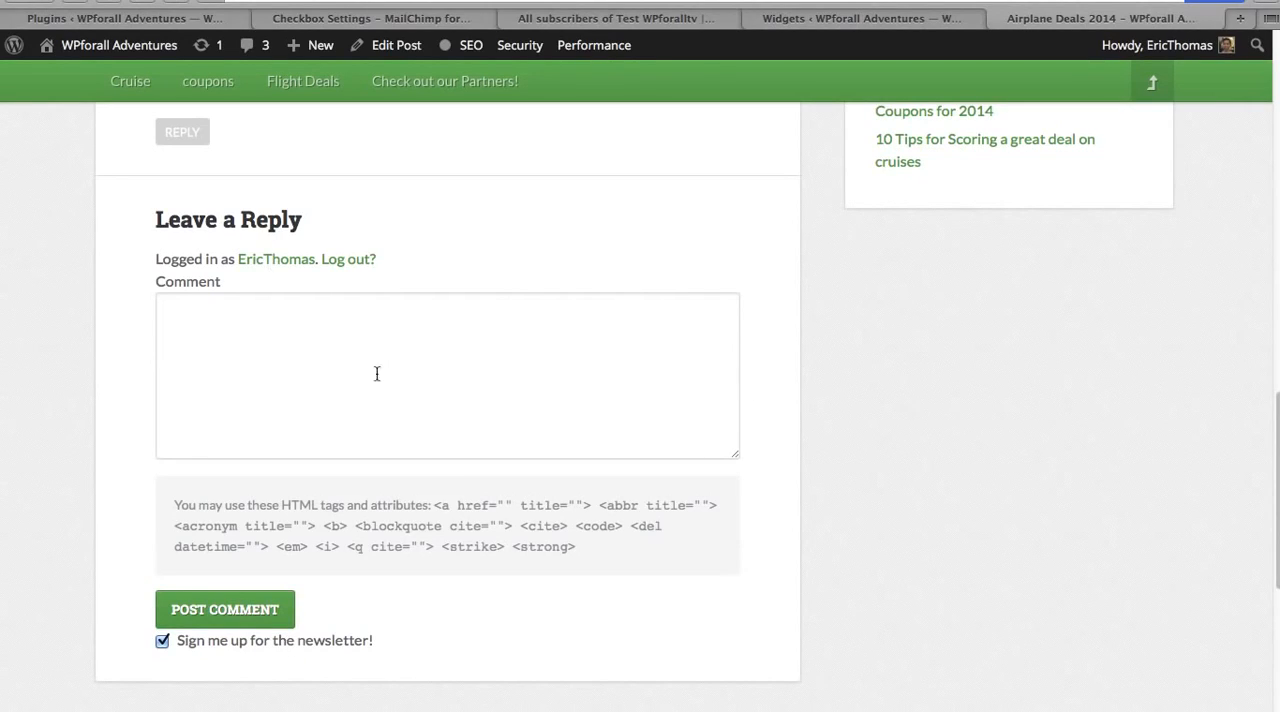
# Step: Check the MailChimp subscriber list, review the plugin's remaining checkbox settings and save them
pyautogui.click(668, 18)
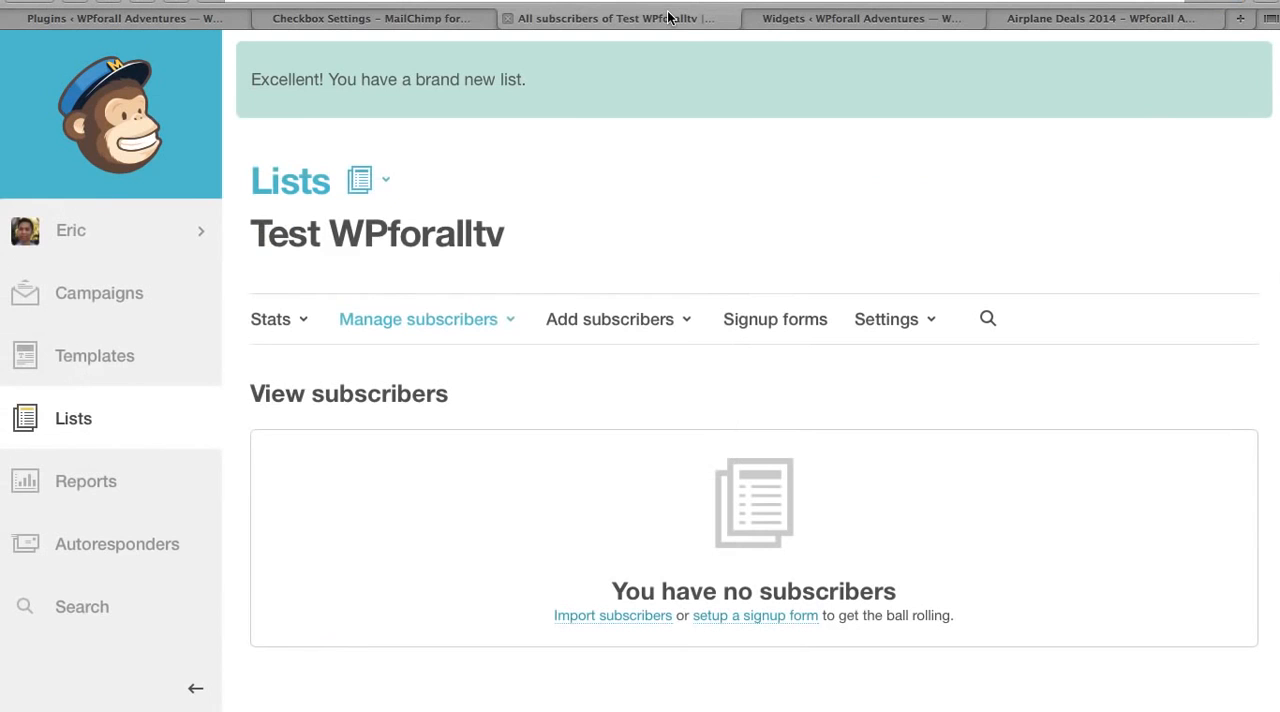
pyautogui.click(443, 18)
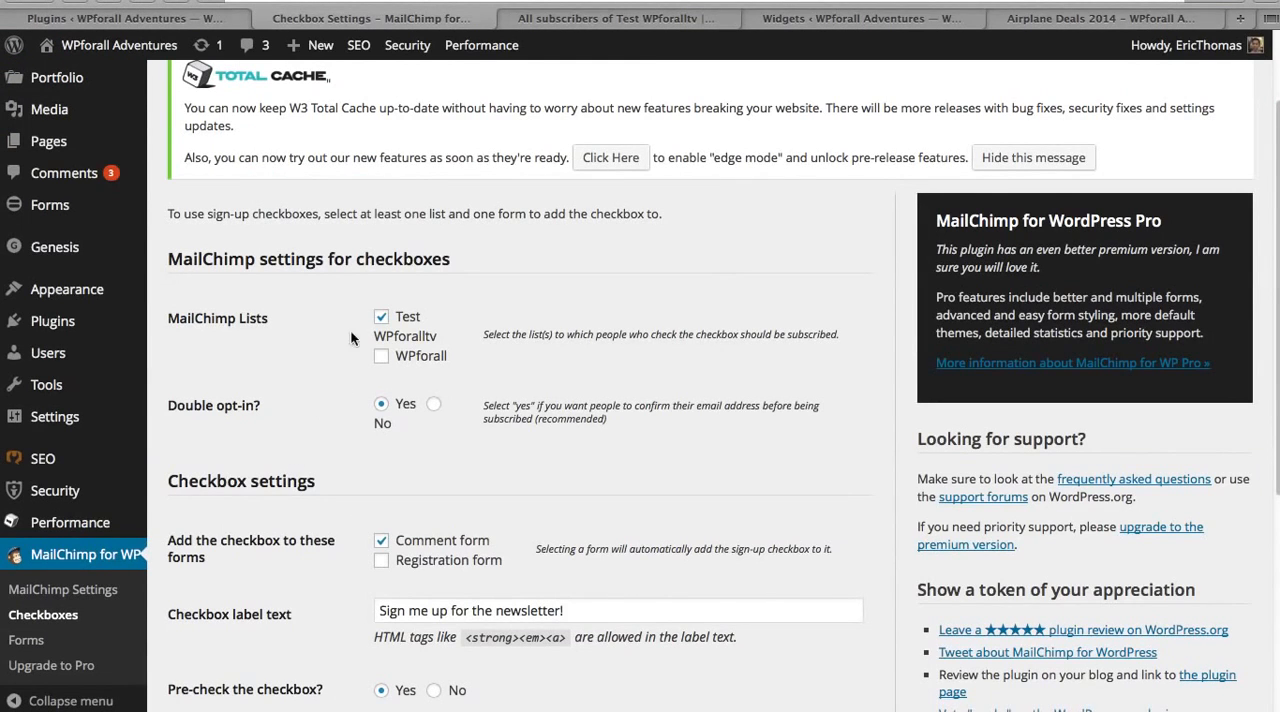
pyautogui.scroll(-2, 320, 365)
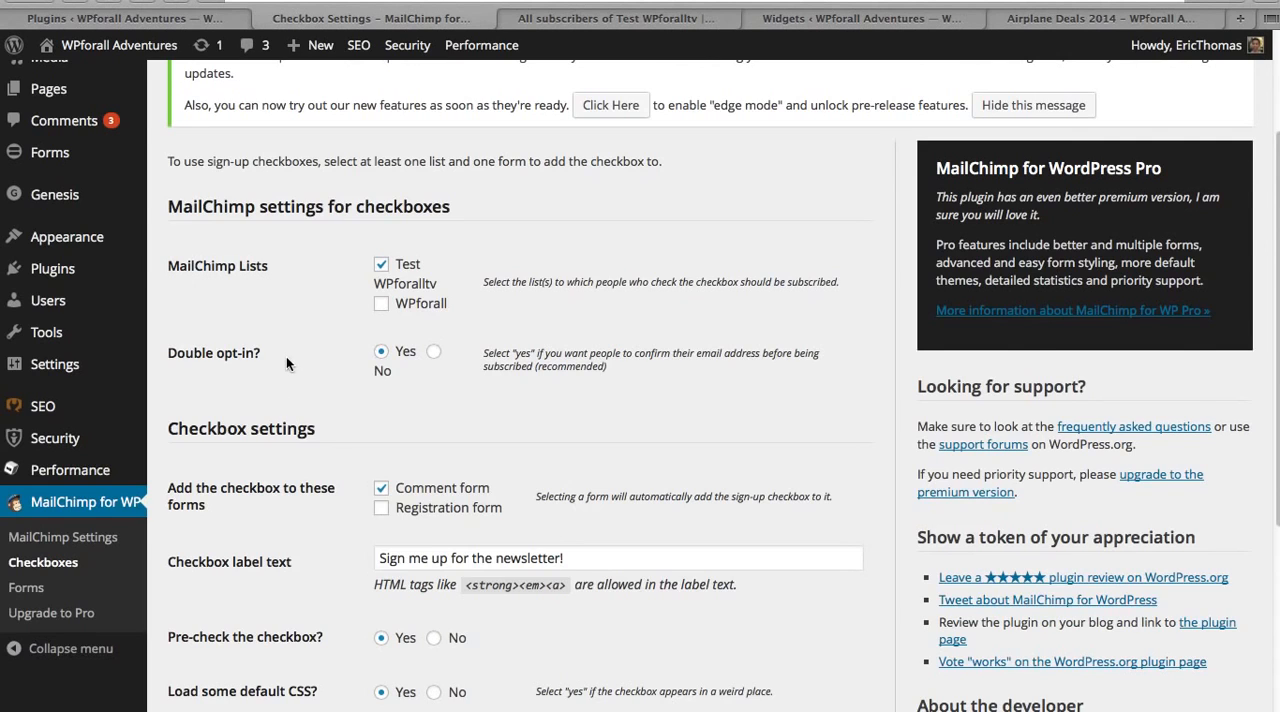
pyautogui.scroll(-3, 288, 356)
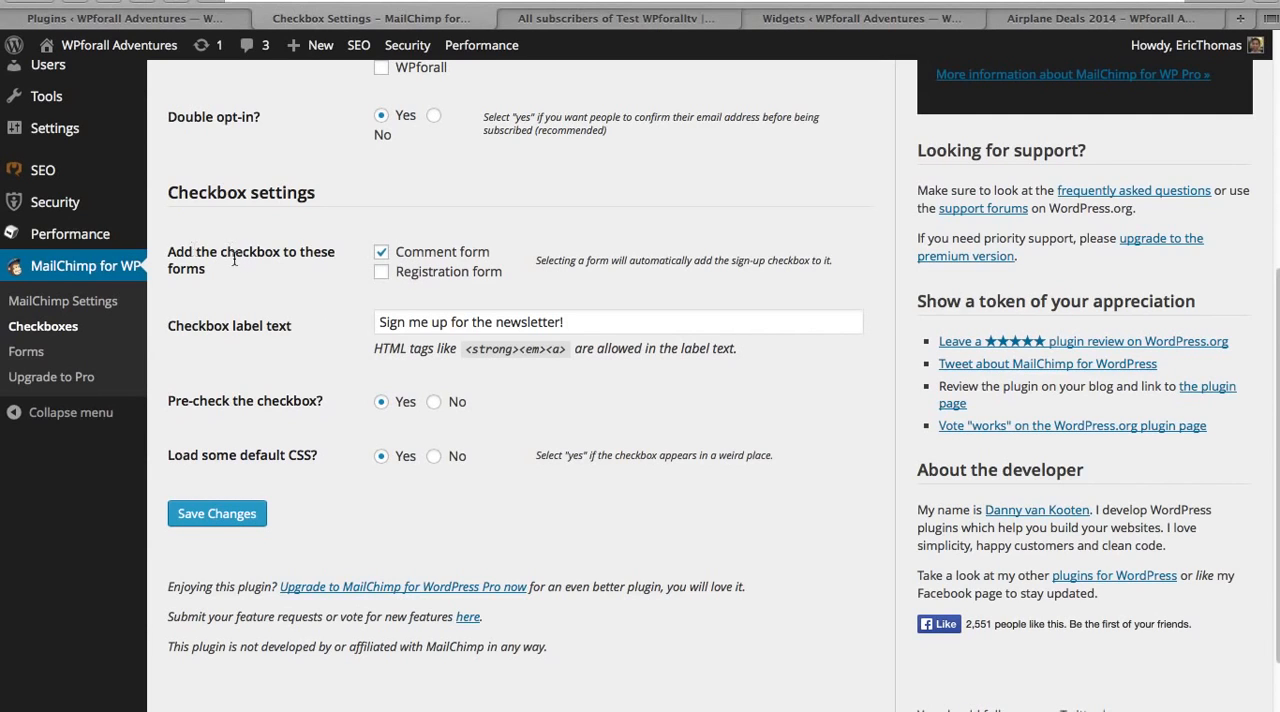
pyautogui.moveTo(274, 275); pyautogui.dragTo(186, 251)
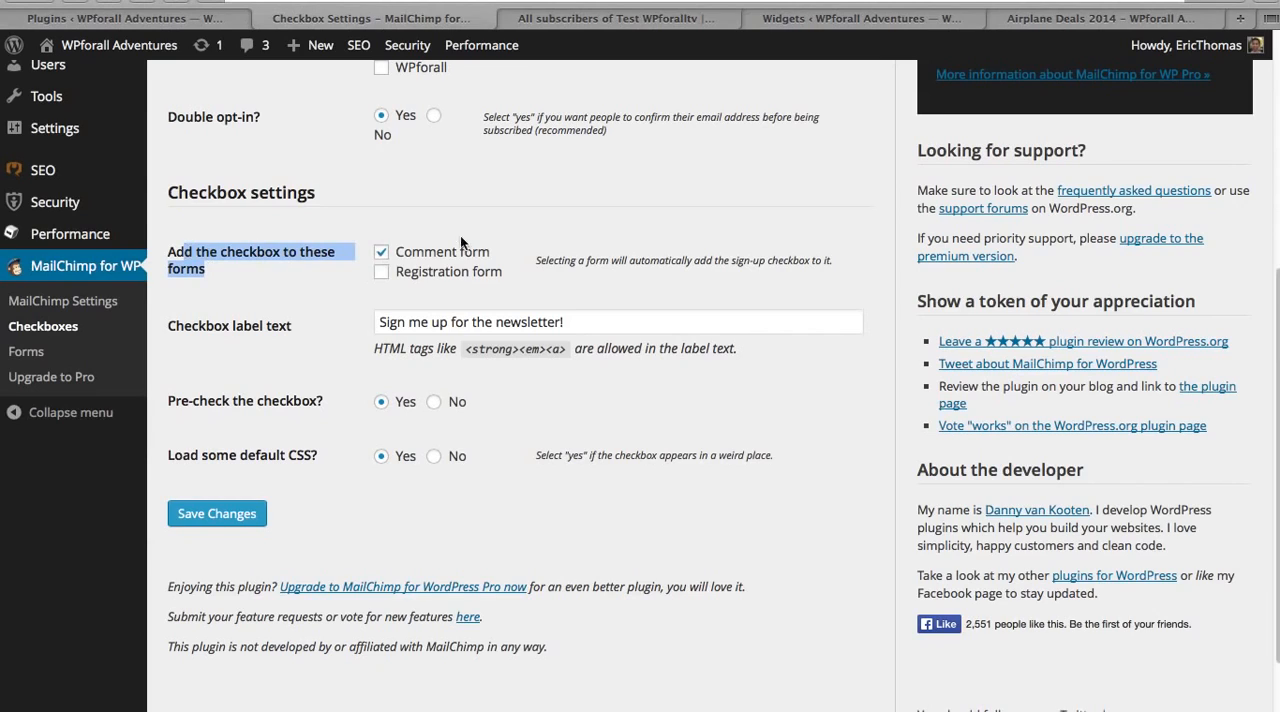
pyautogui.click(562, 279)
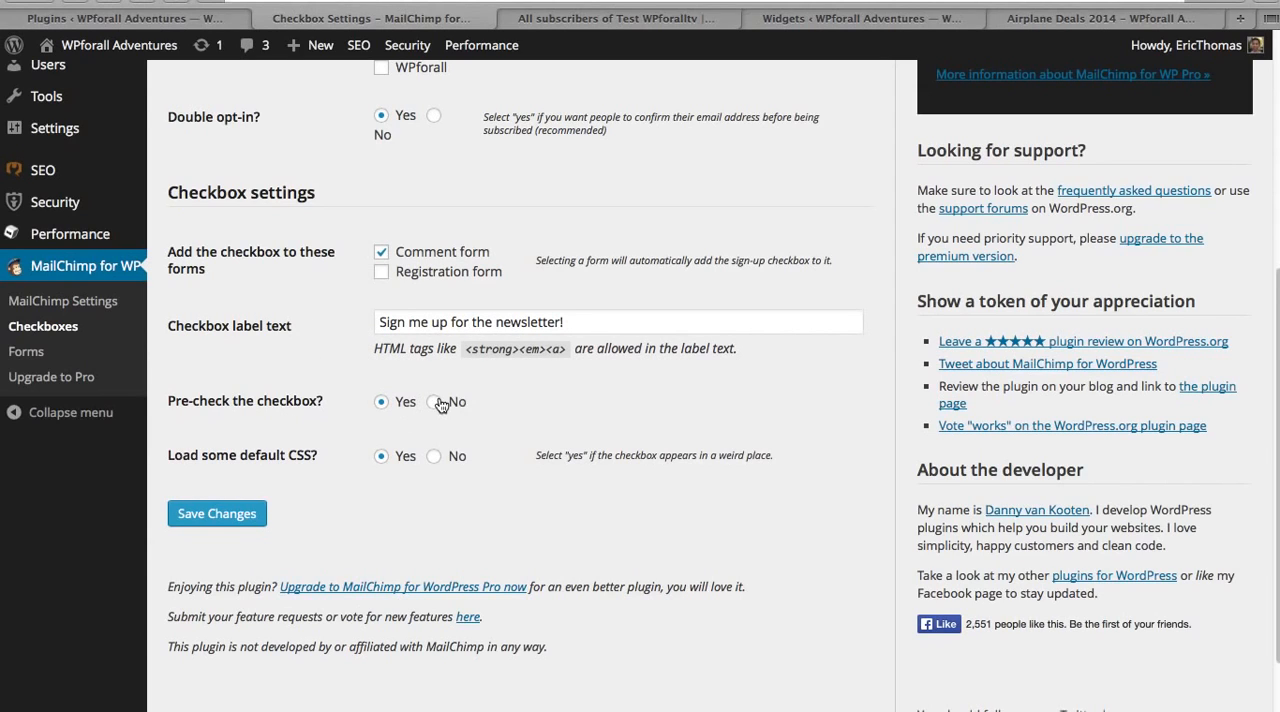
pyautogui.click(222, 525)
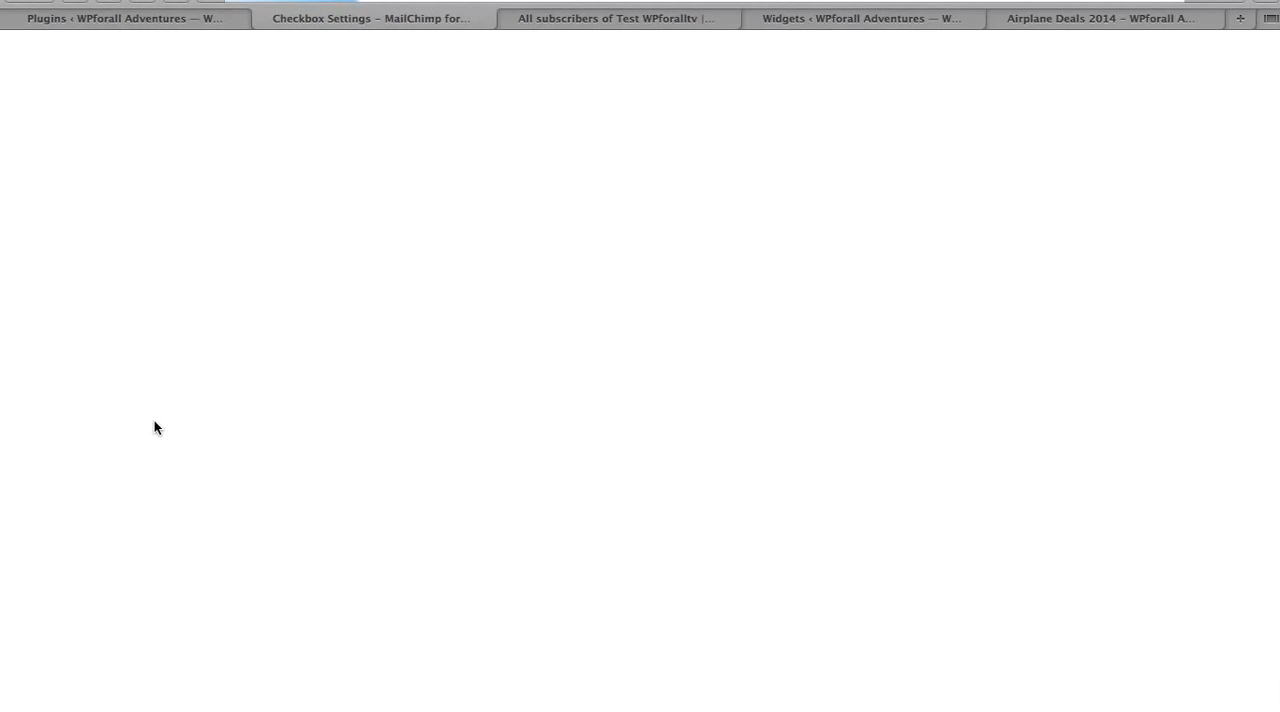
# Step: In the plugin's form settings, make the sign-up form subscribe to Test WPforalltv instead of WPforall
pyautogui.scroll(-5, 154, 427)
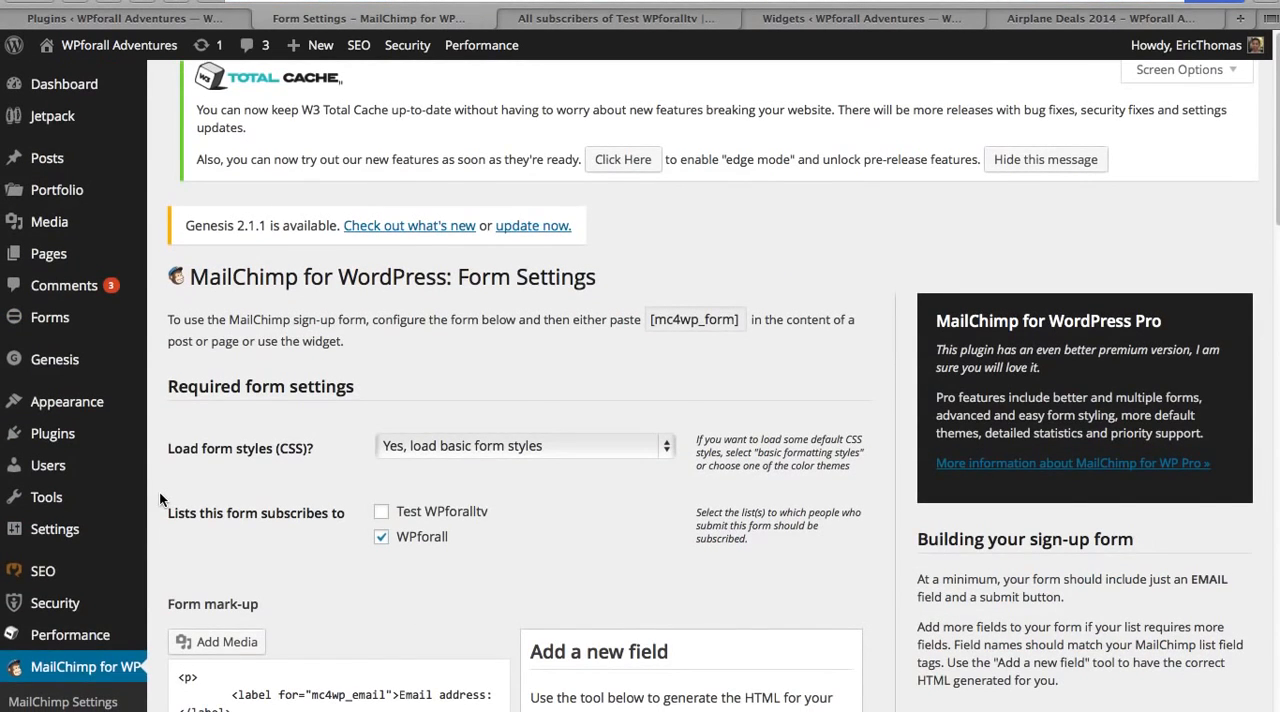
pyautogui.scroll(-5, 159, 490)
pyautogui.scroll(1, 521, 329)
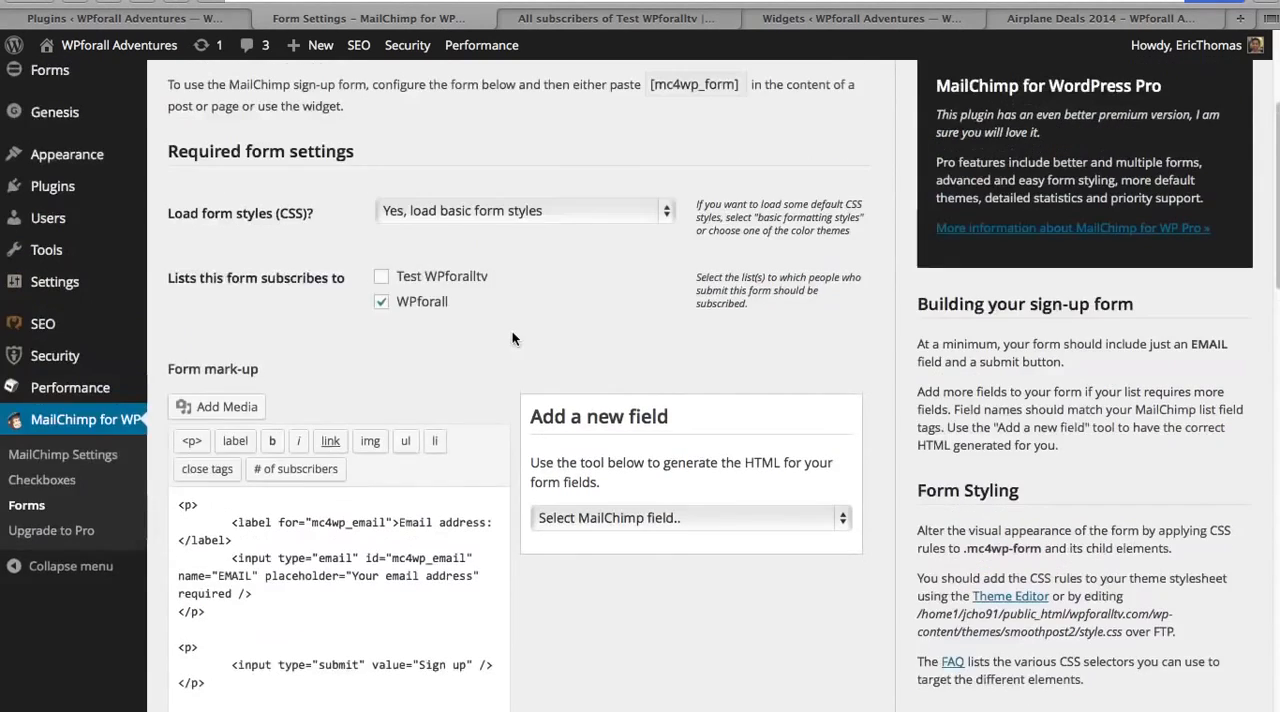
pyautogui.click(381, 302)
pyautogui.click(382, 277)
# Step: Generate the HTML for an Email Address field without adding it to the form, and save the form settings
pyautogui.click(628, 512)
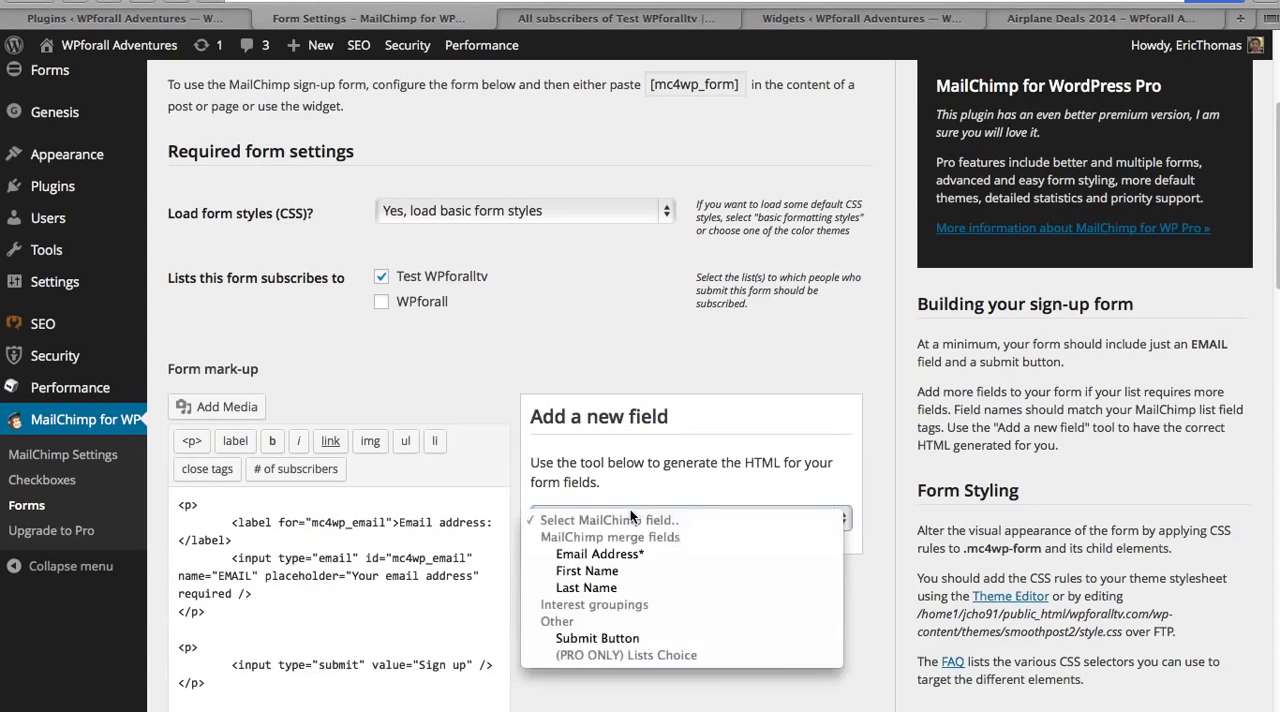
pyautogui.click(691, 554)
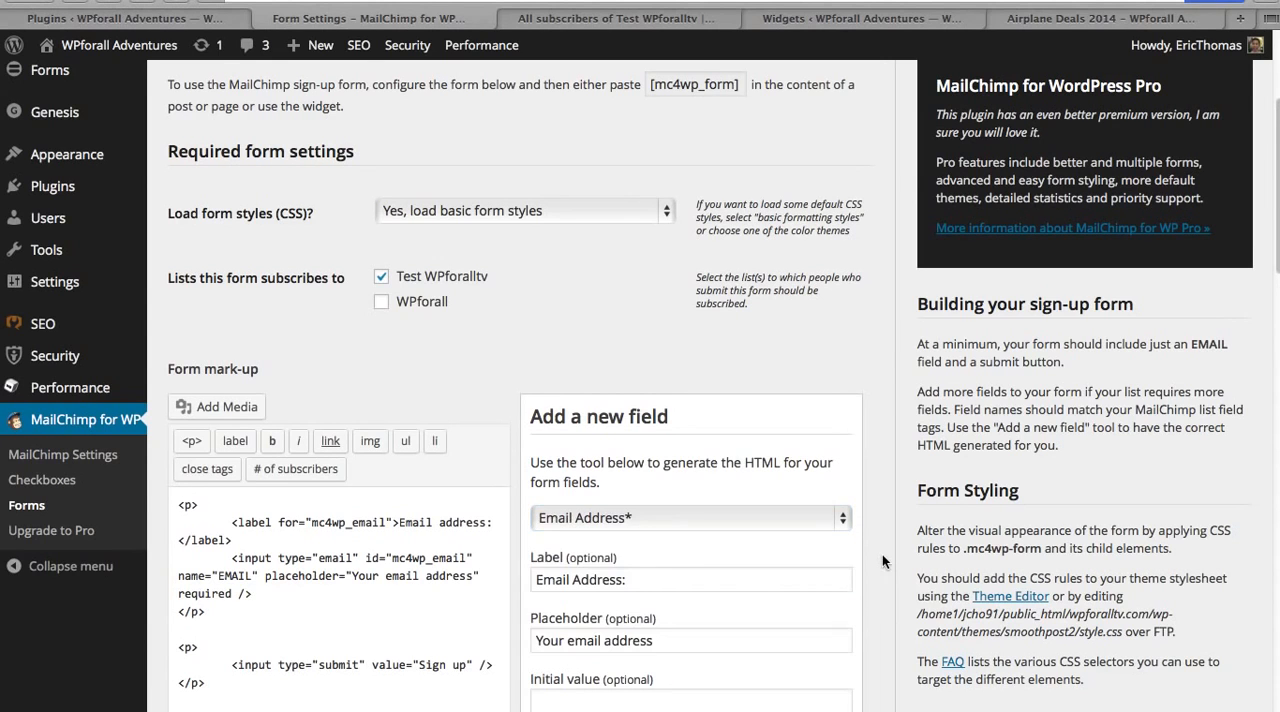
pyautogui.scroll(-6, 882, 554)
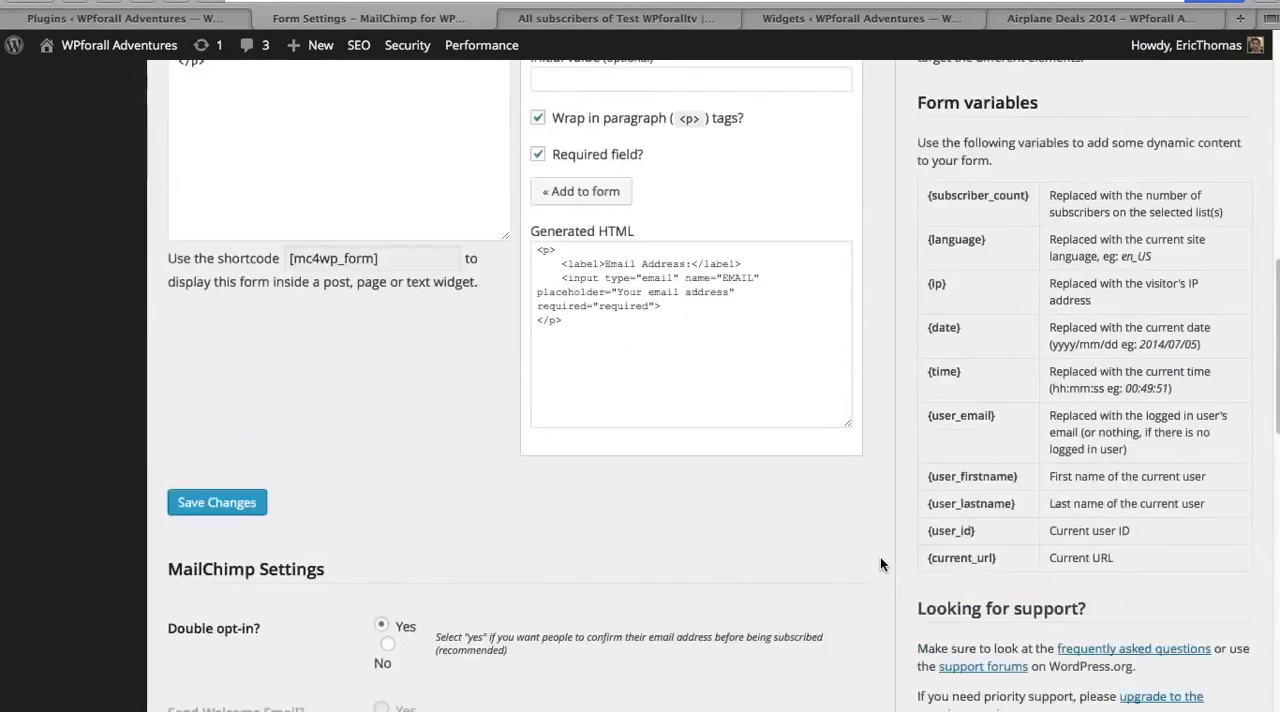
pyautogui.scroll(5, 880, 557)
pyautogui.scroll(-2, 879, 557)
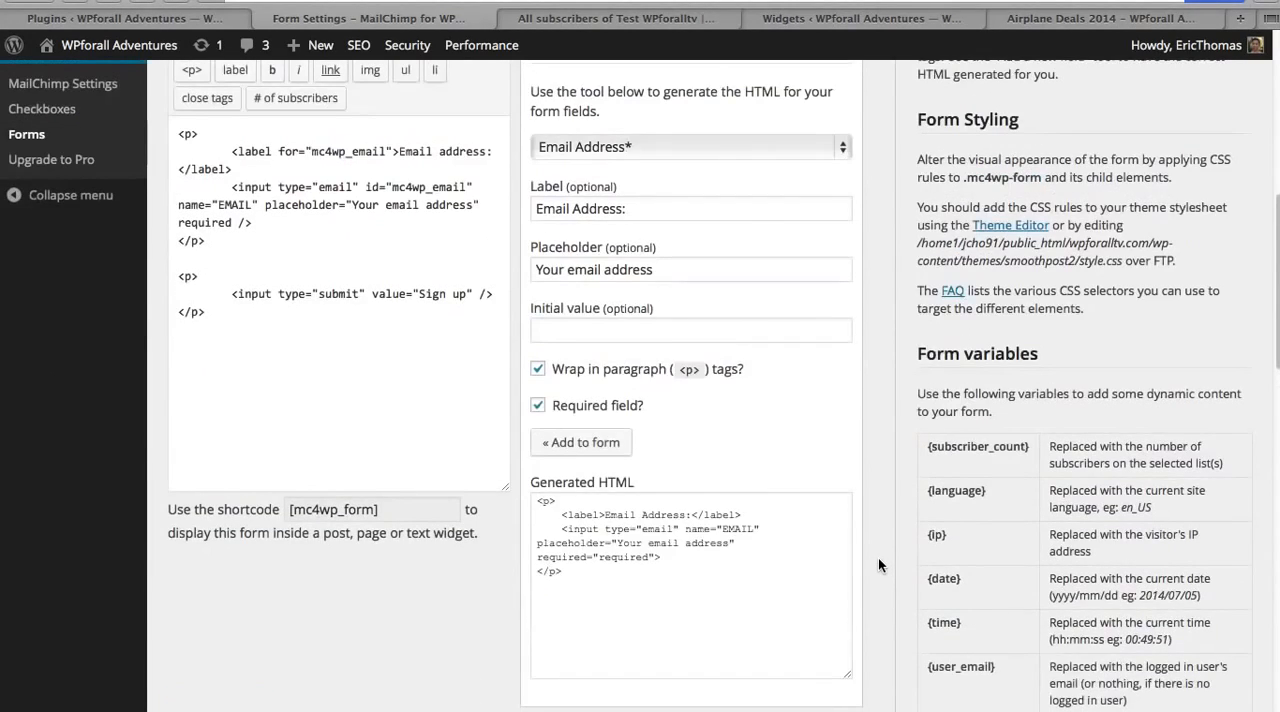
pyautogui.scroll(1, 878, 557)
pyautogui.scroll(-3, 877, 557)
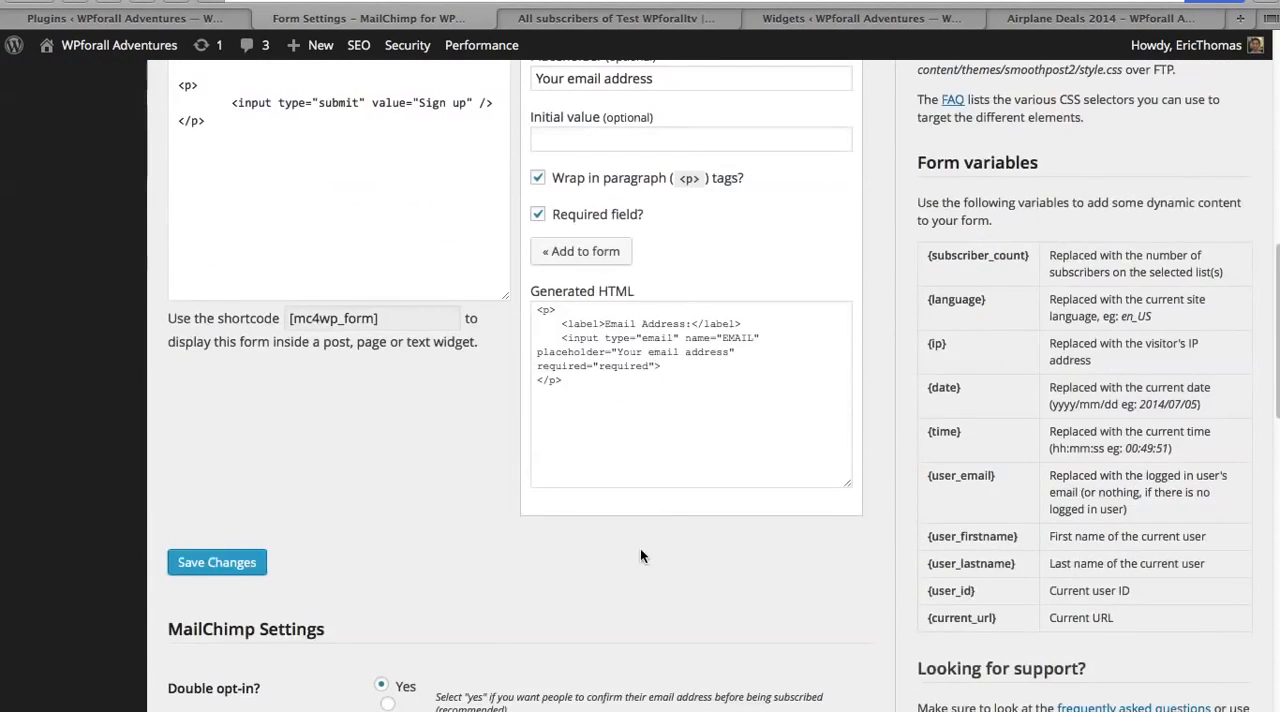
pyautogui.click(224, 567)
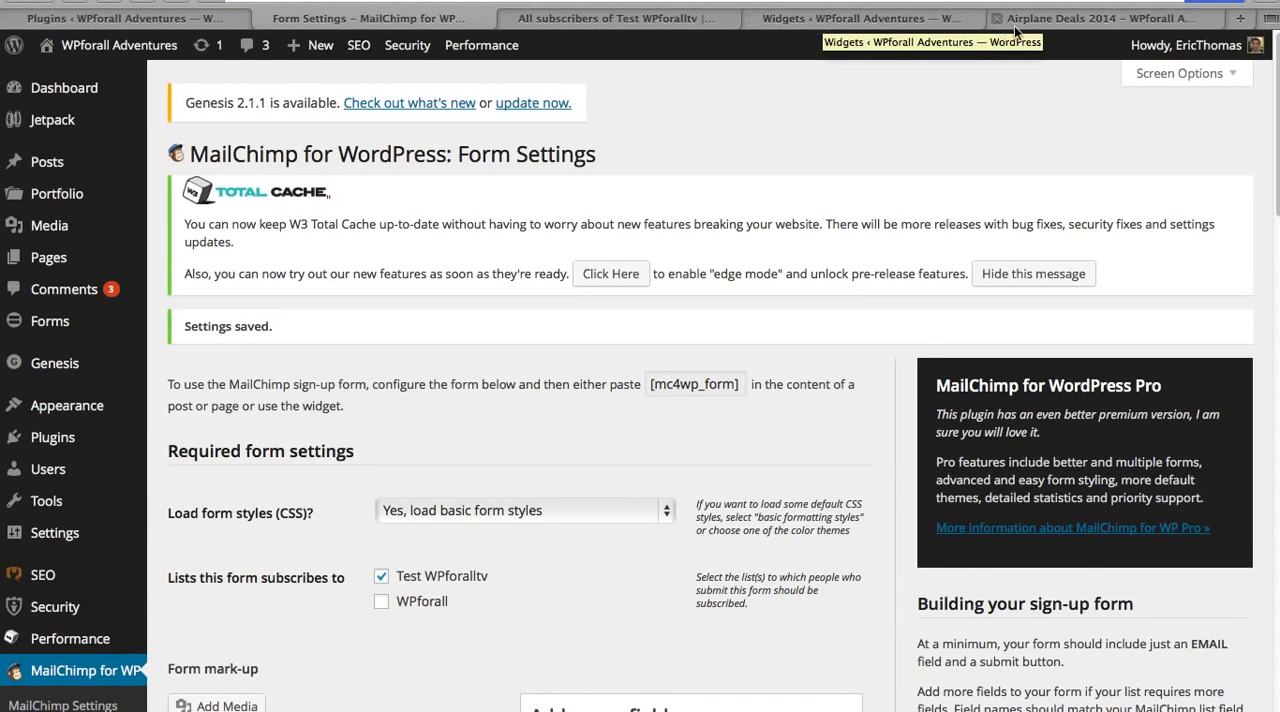
# Step: Check the site's widgets and the newsletter and comment forms on the Airplane Deals 2014 post
pyautogui.click(924, 20)
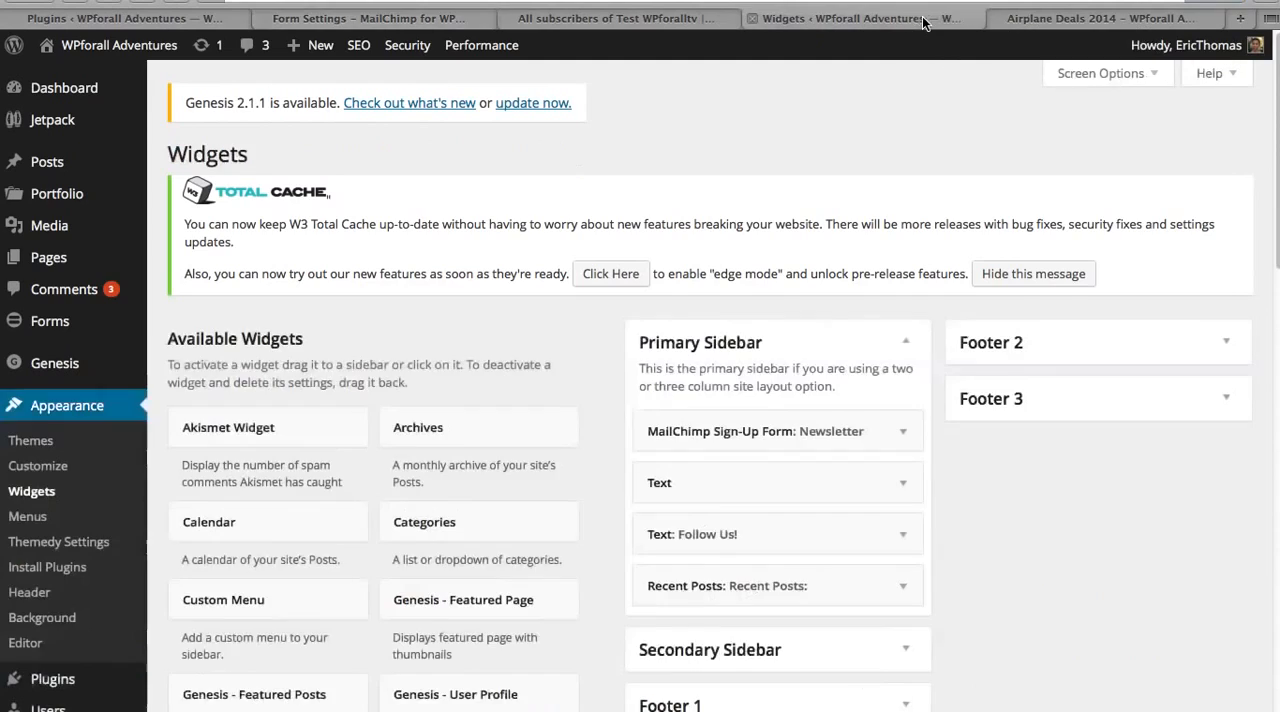
pyautogui.click(1074, 18)
pyautogui.scroll(15, 903, 337)
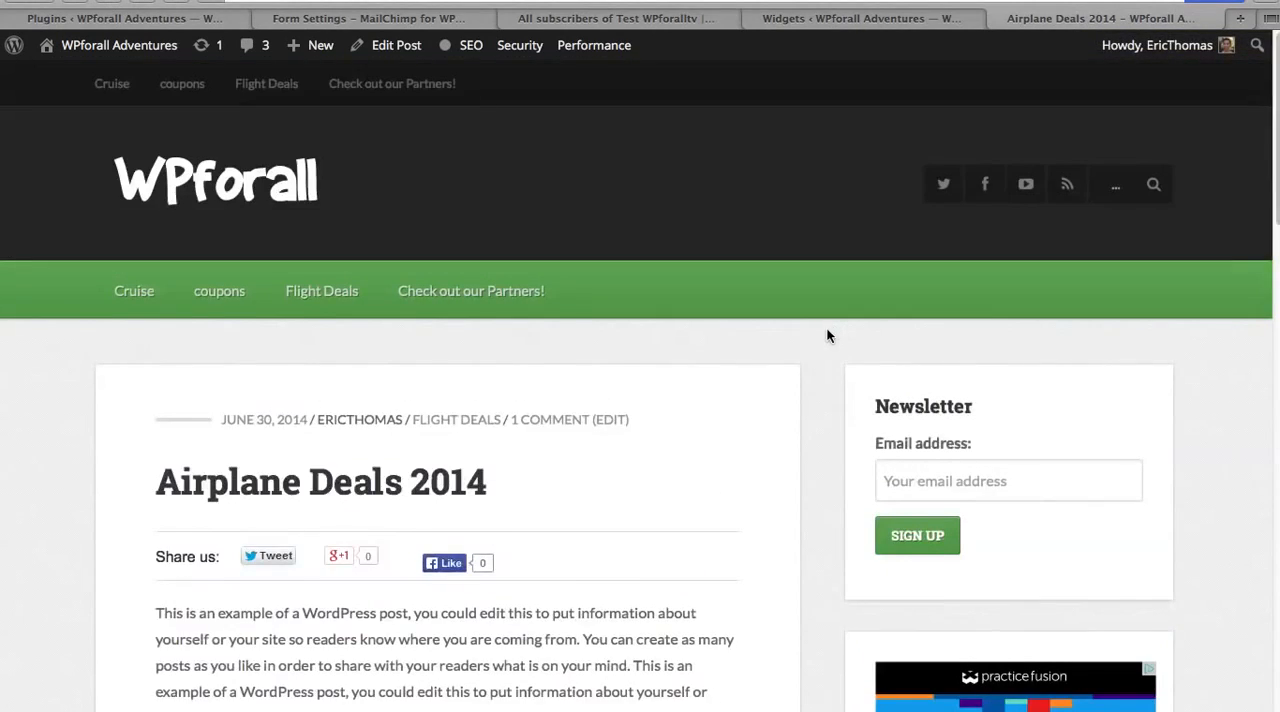
pyautogui.scroll(-1, 826, 376)
pyautogui.scroll(-10, 774, 375)
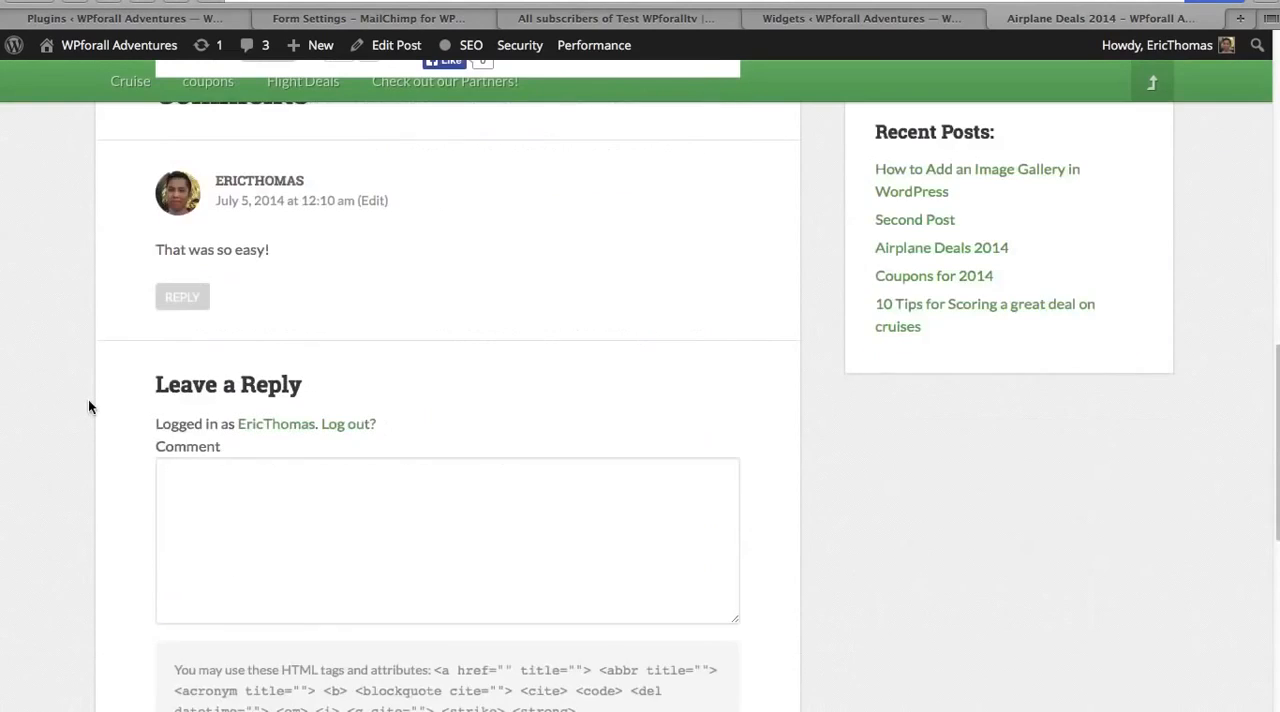
# Step: Check the newsletter checkbox under the post's comment form and save the MailChimp Sign-Up Form widget titled Newsletter in the Primary Sidebar
pyautogui.scroll(-4, 444, 320)
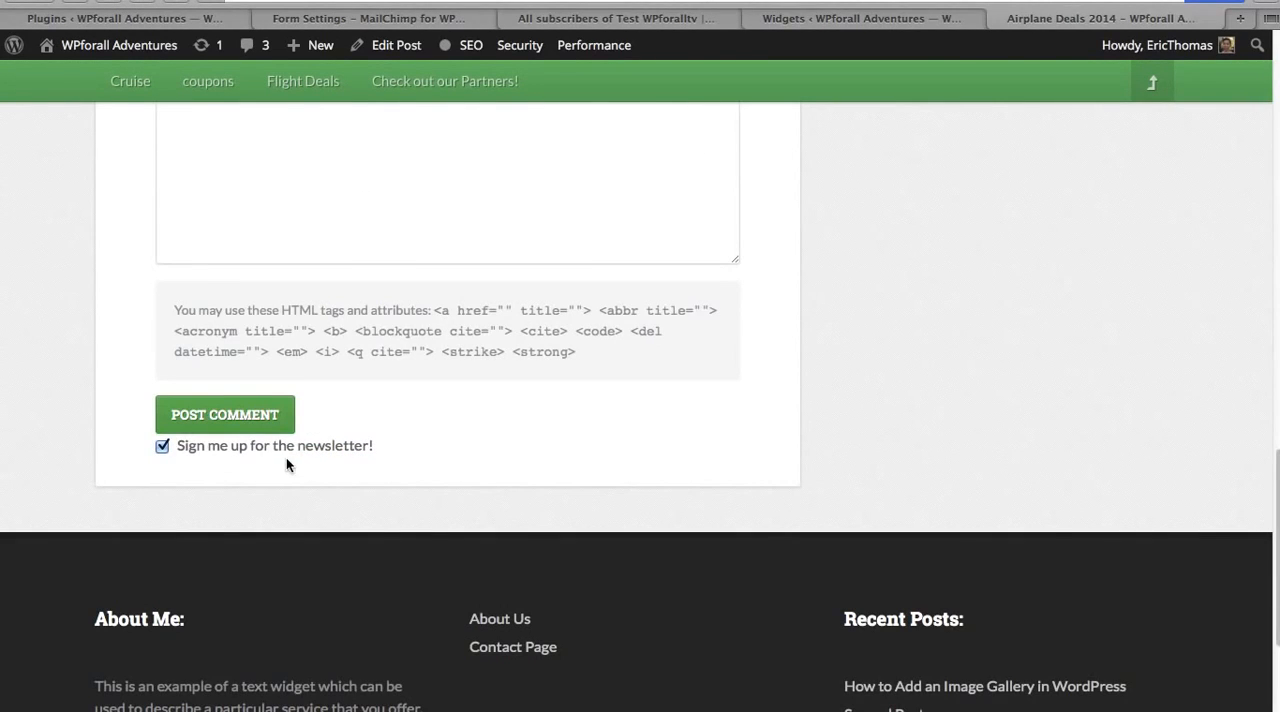
pyautogui.scroll(15, 809, 376)
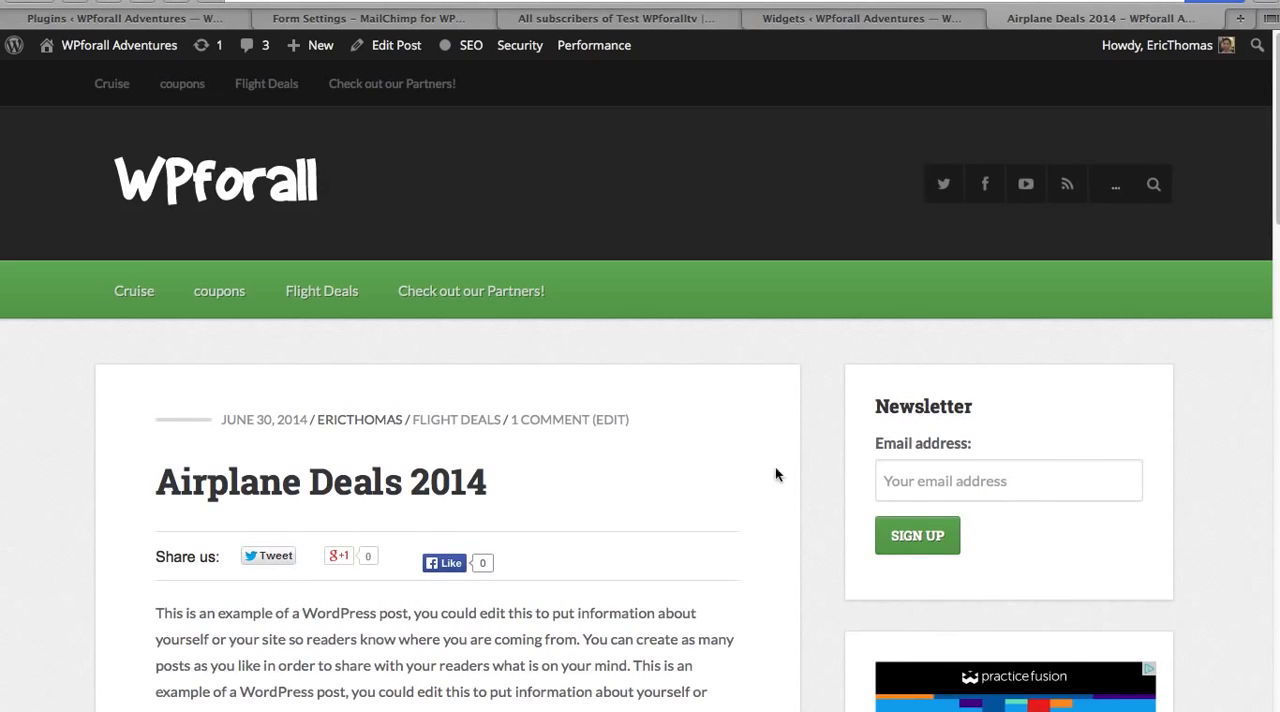
pyautogui.click(881, 24)
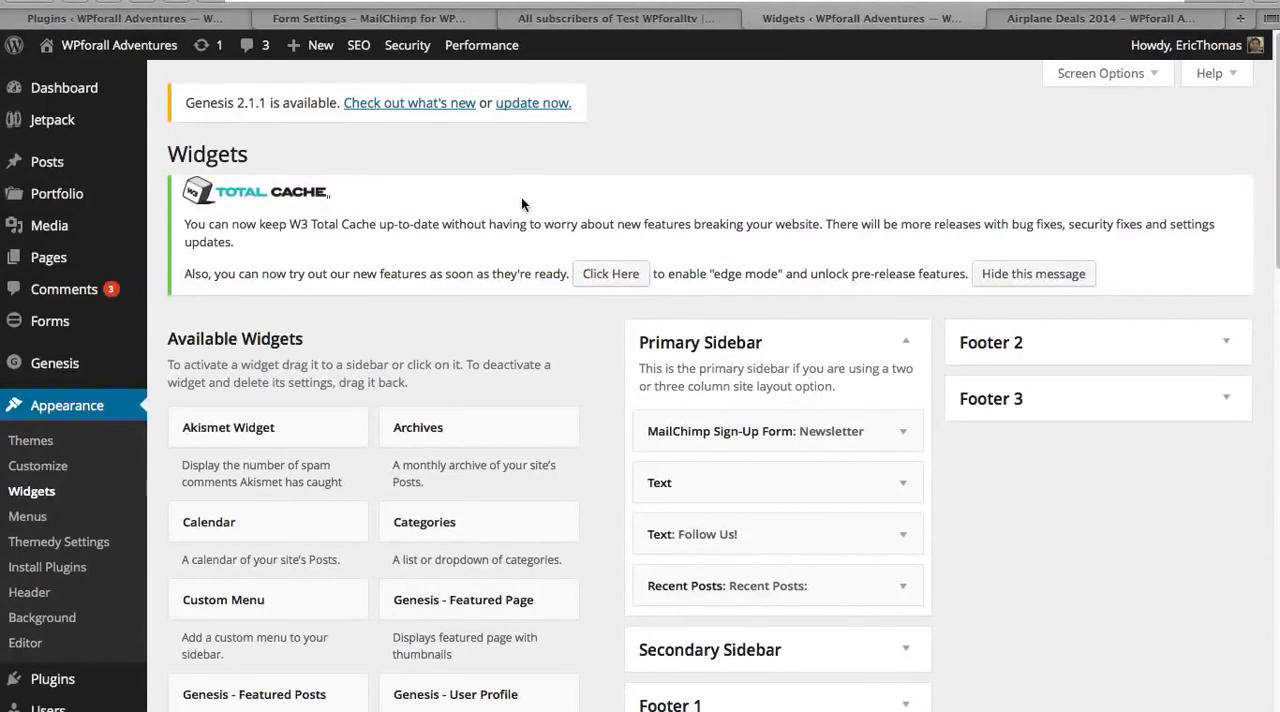
pyautogui.scroll(-3, 597, 418)
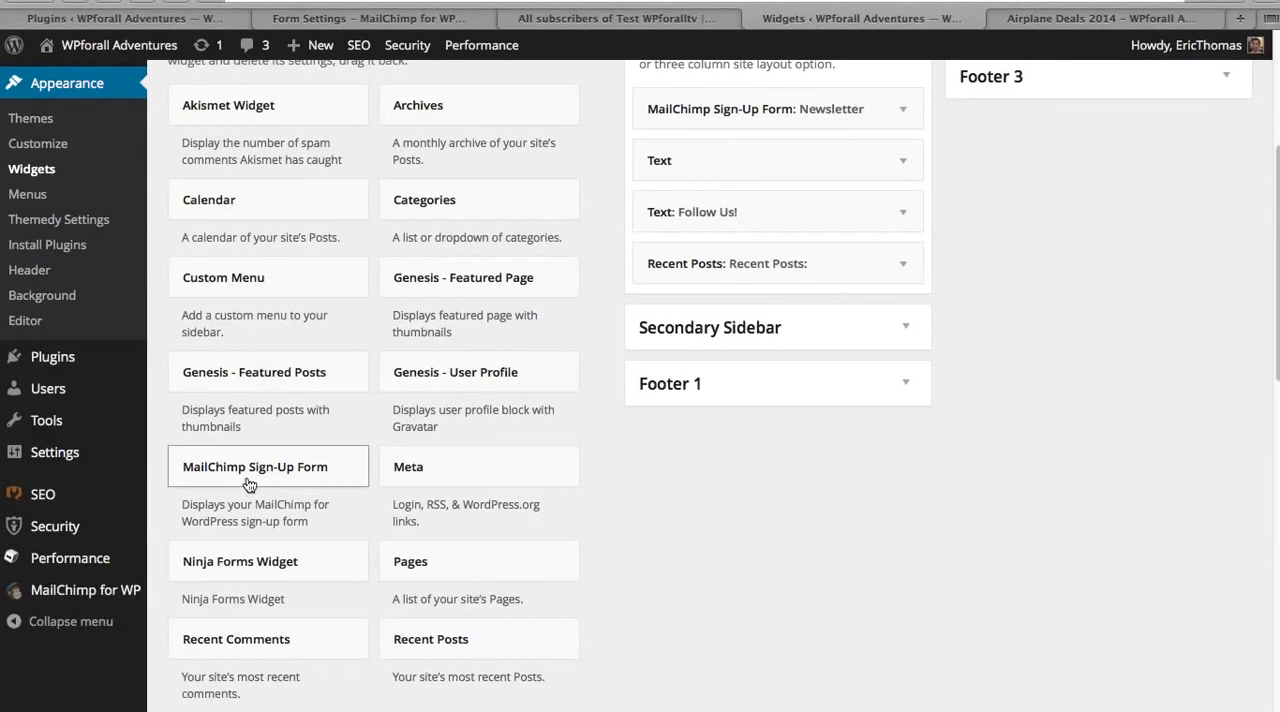
pyautogui.scroll(2, 709, 449)
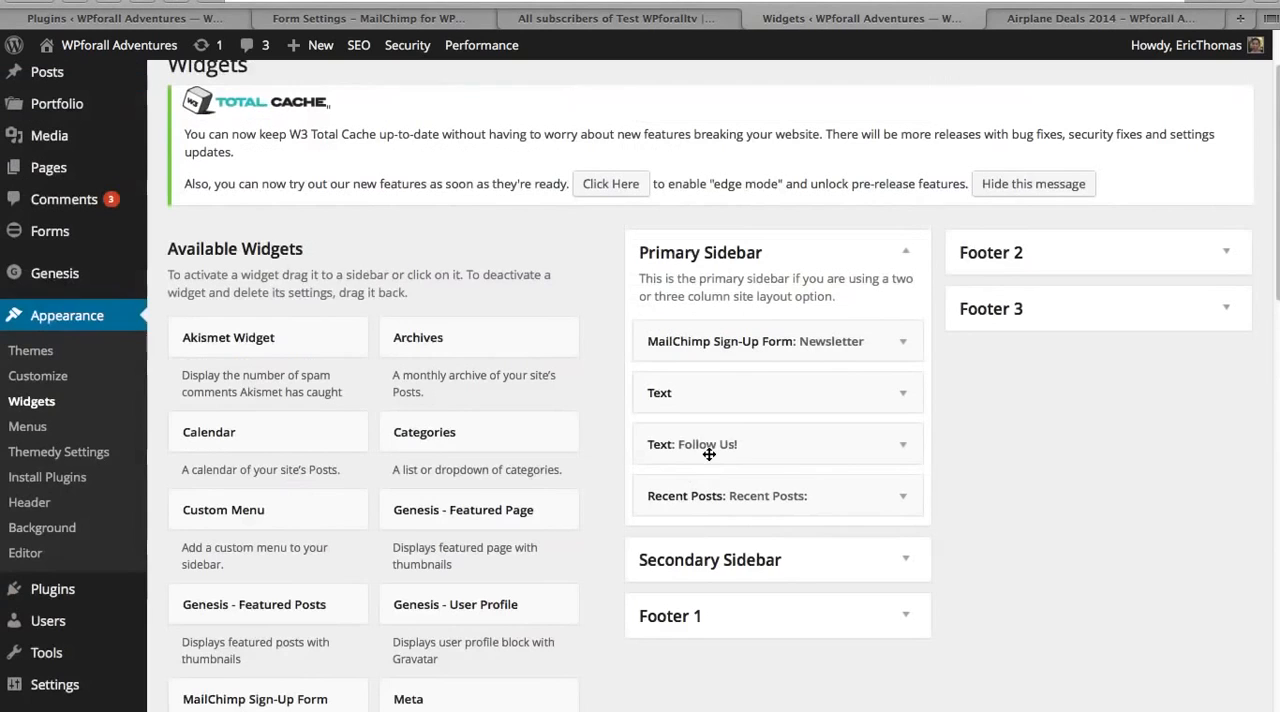
pyautogui.click(906, 344)
pyautogui.click(884, 492)
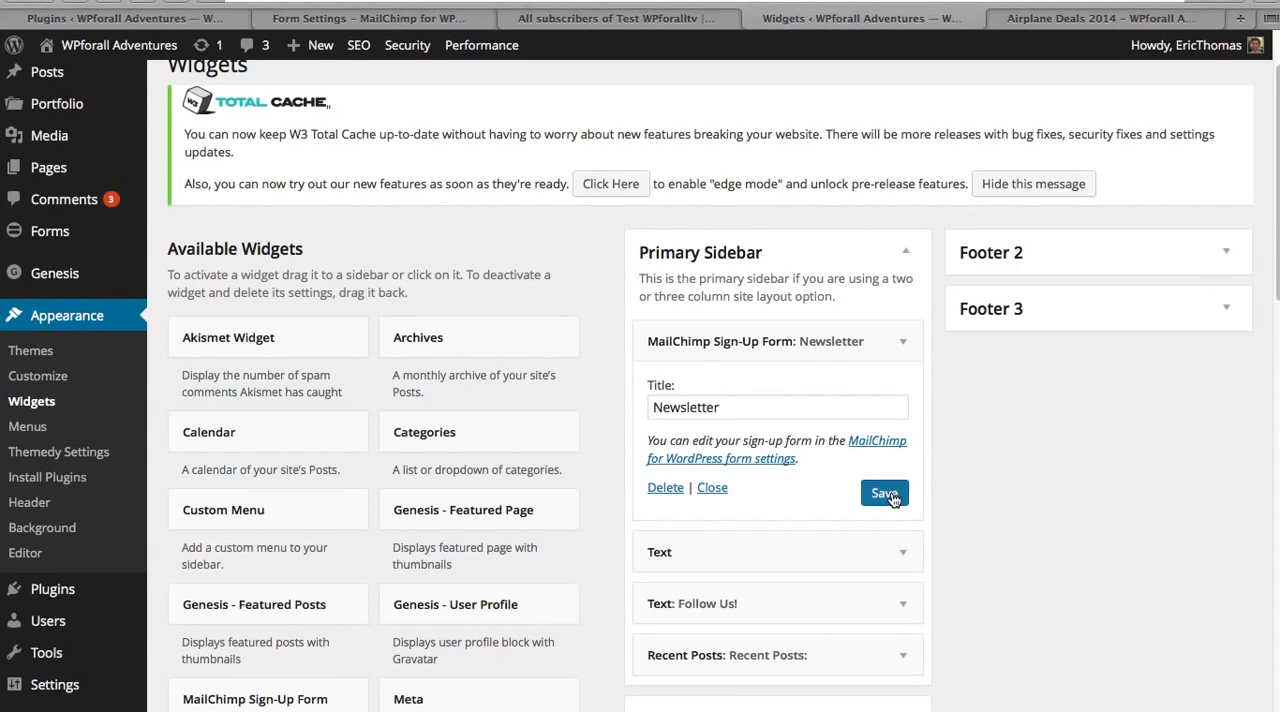
# Step: Compare the sign-up widget's title setting with the newsletter form in the sidebar of the Airplane Deals 2014 post
pyautogui.click(1112, 20)
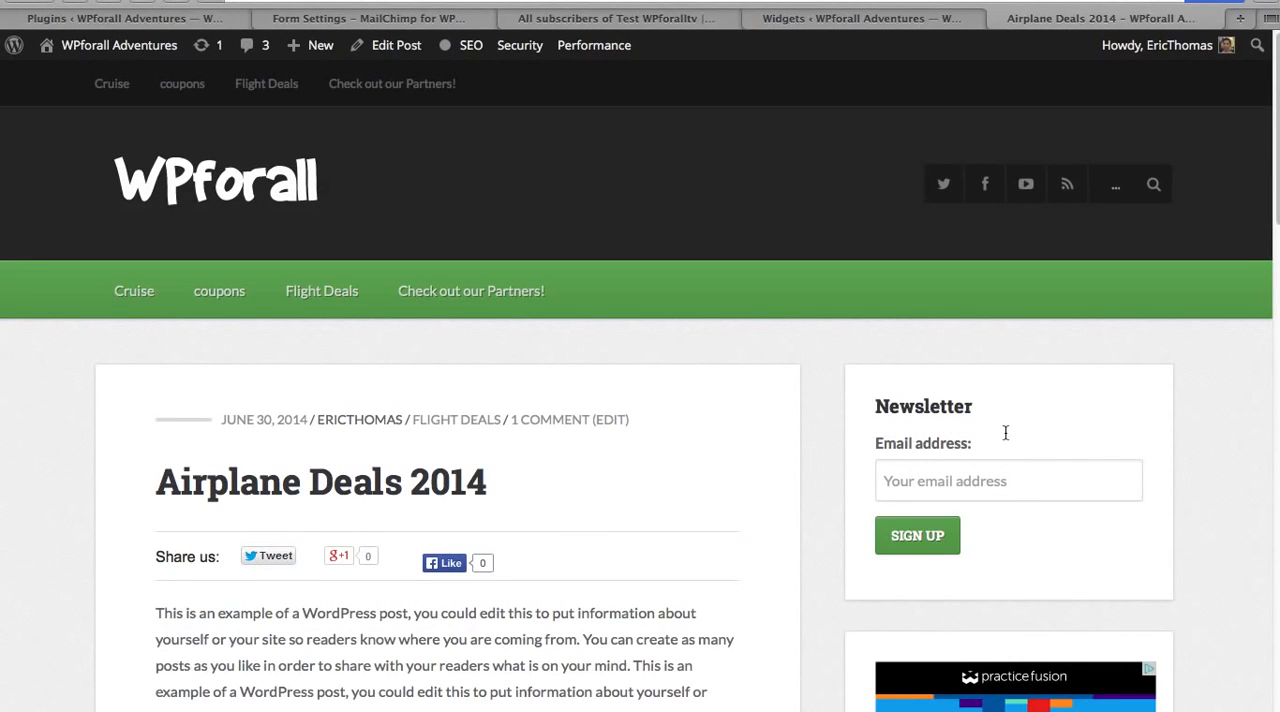
pyautogui.click(862, 20)
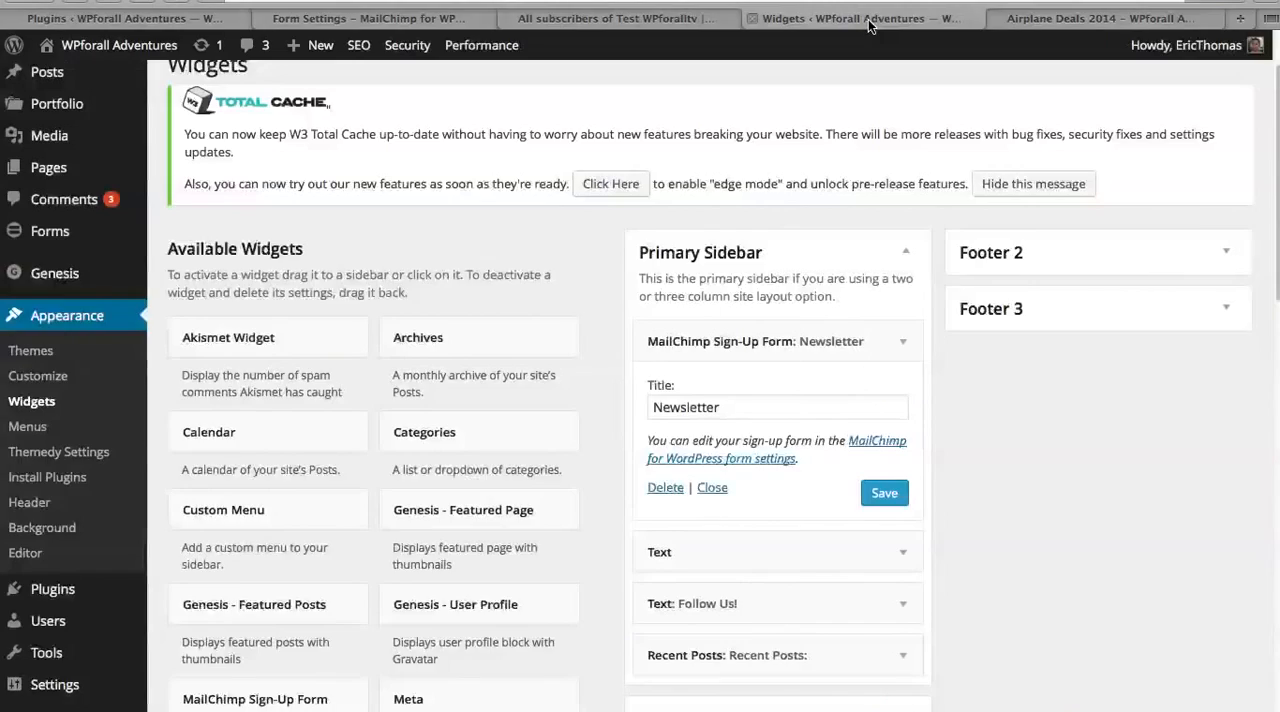
pyautogui.click(763, 406)
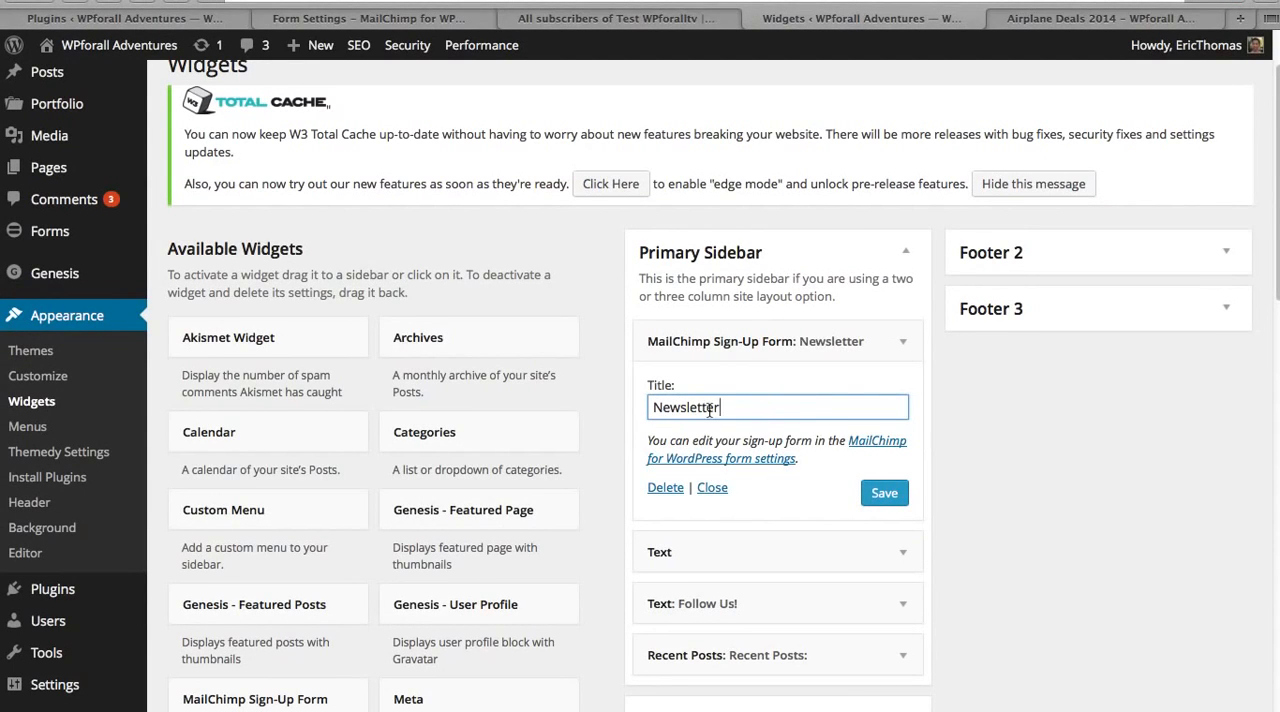
pyautogui.click(1080, 20)
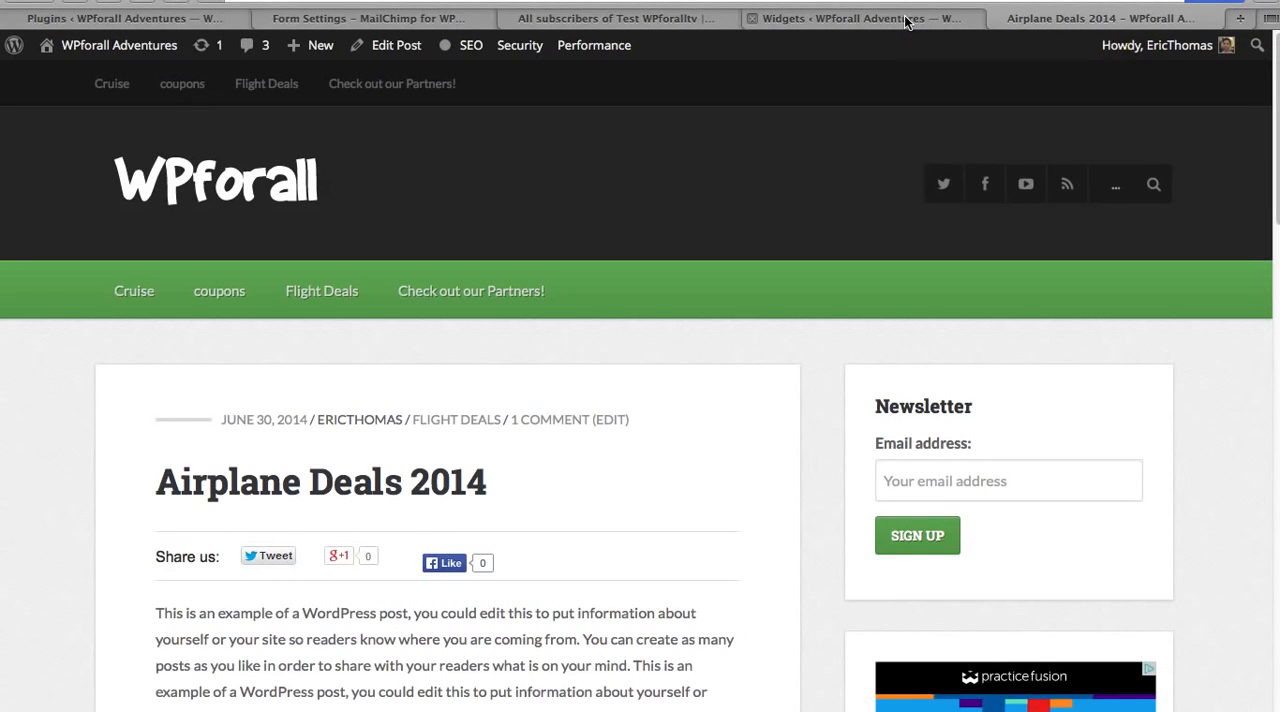
pyautogui.click(860, 18)
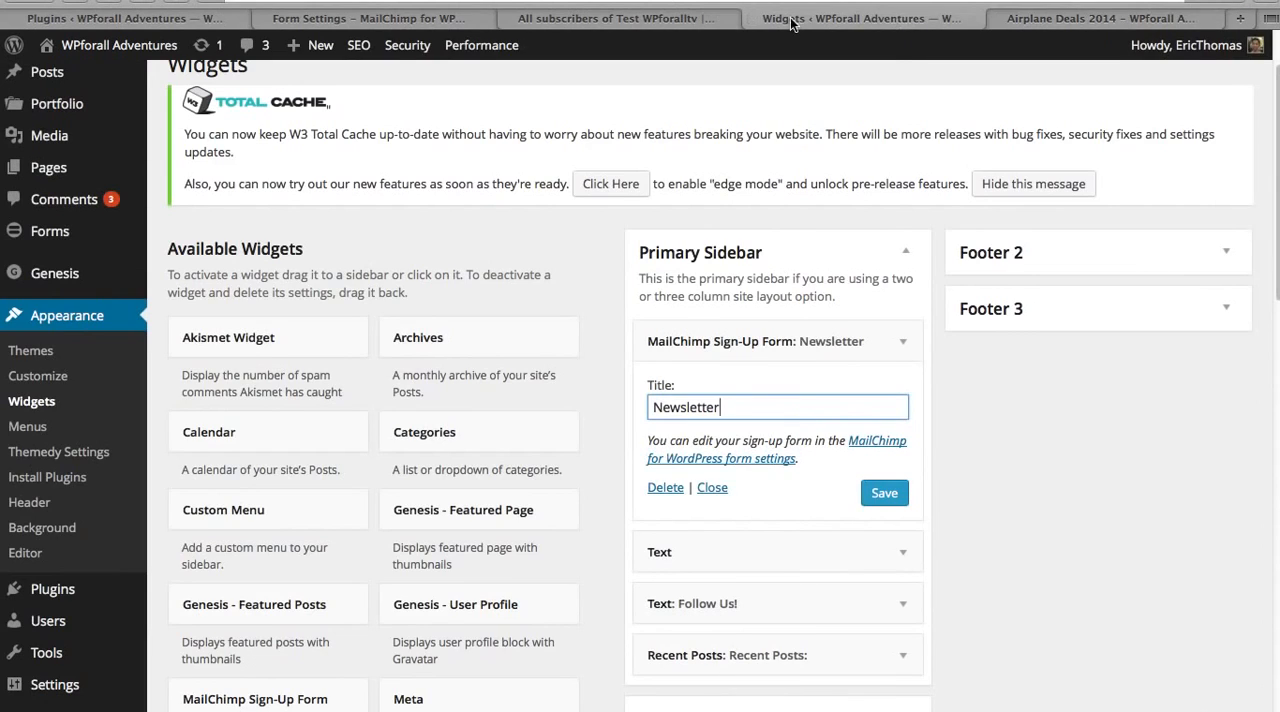
# Step: Read the usage instructions in the plugin's form settings and copy the [mc4wp_form] shortcode
pyautogui.click(445, 18)
pyautogui.moveTo(416, 50)
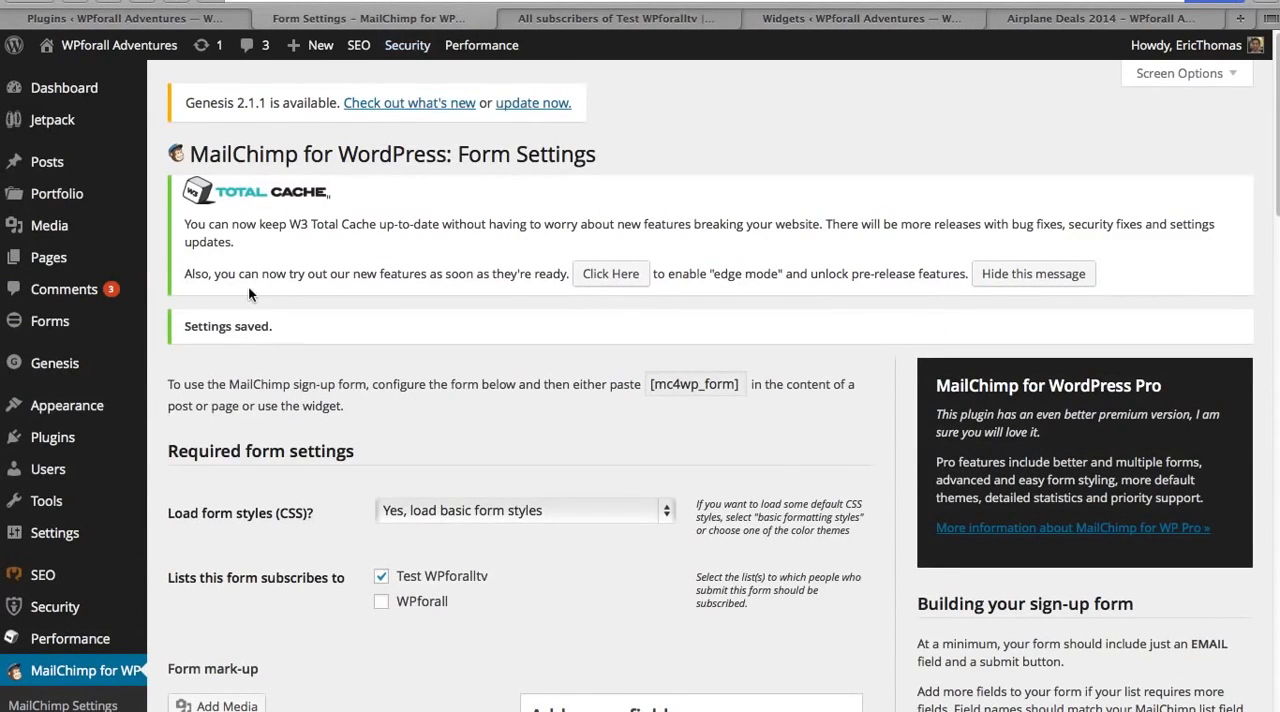
pyautogui.scroll(-3, 180, 366)
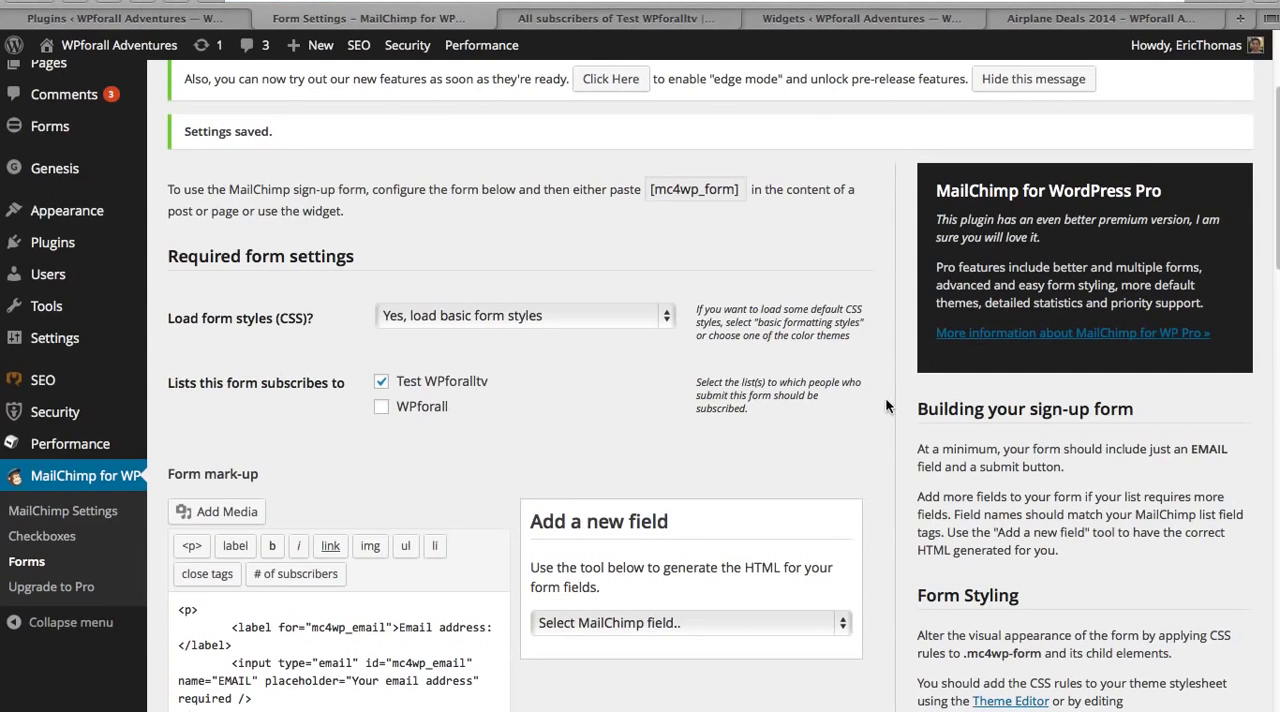
pyautogui.scroll(1, 880, 358)
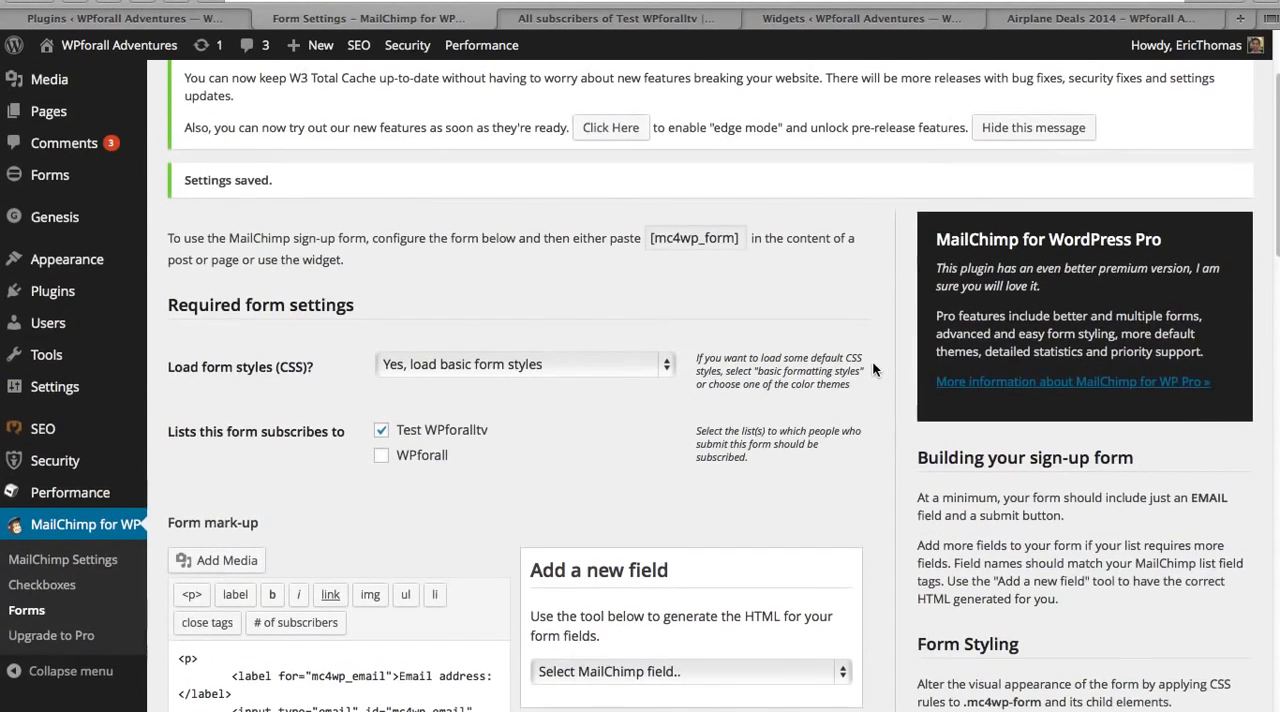
pyautogui.click(743, 239)
pyautogui.hotkey('ctrl', 'c')
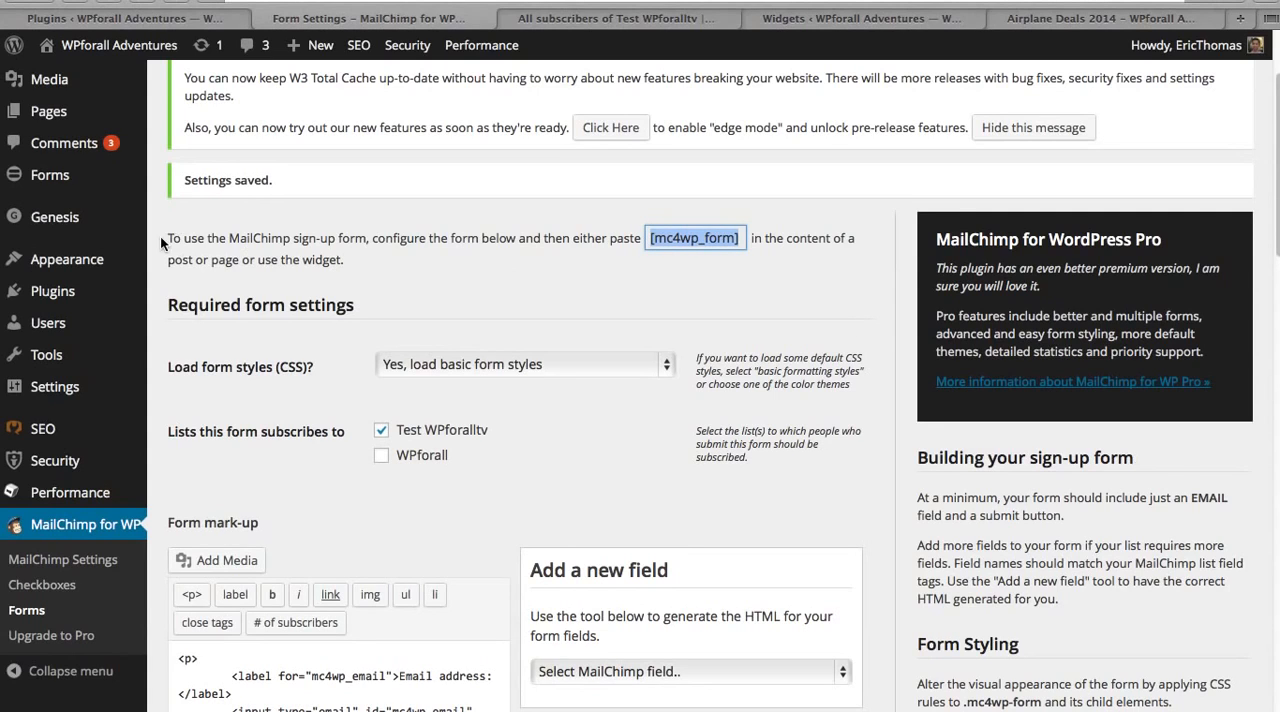
pyautogui.moveTo(168, 237); pyautogui.dragTo(450, 262)
pyautogui.click(488, 278)
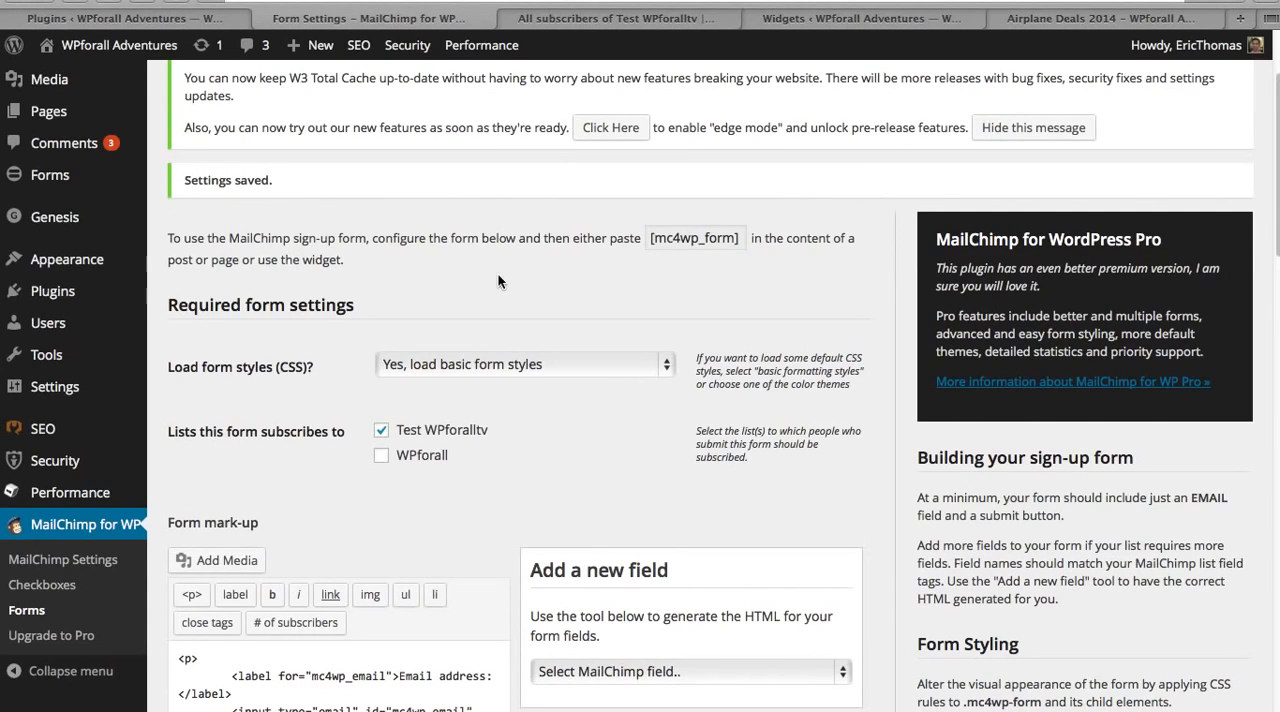
# Step: Return to the Airplane Deals 2014 post and open it for editing
pyautogui.click(856, 19)
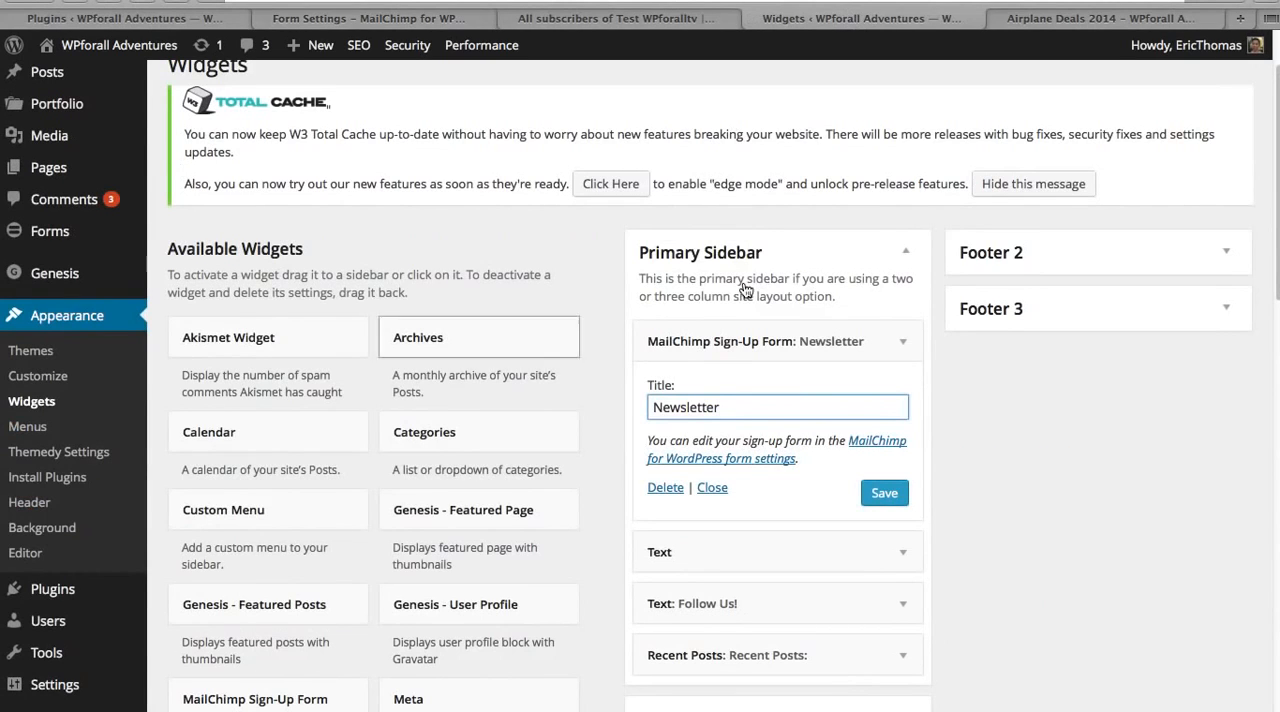
pyautogui.click(997, 18)
pyautogui.scroll(-5, 813, 338)
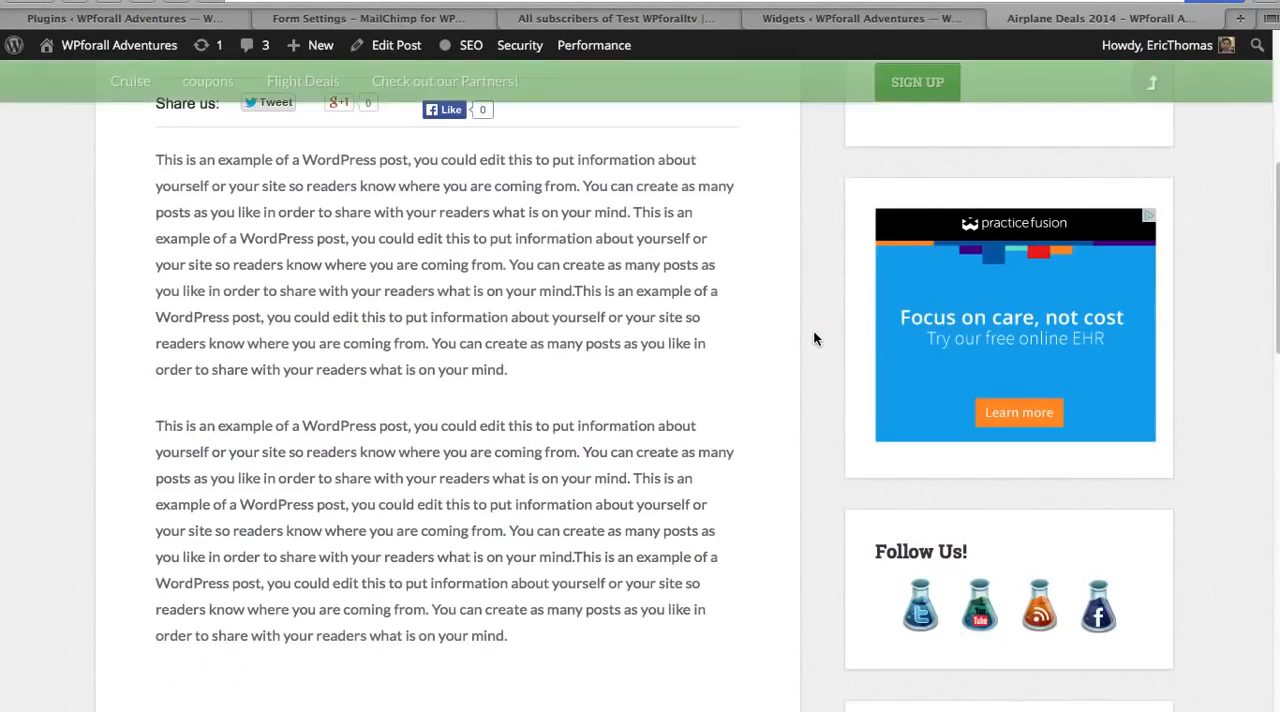
pyautogui.scroll(2, 731, 318)
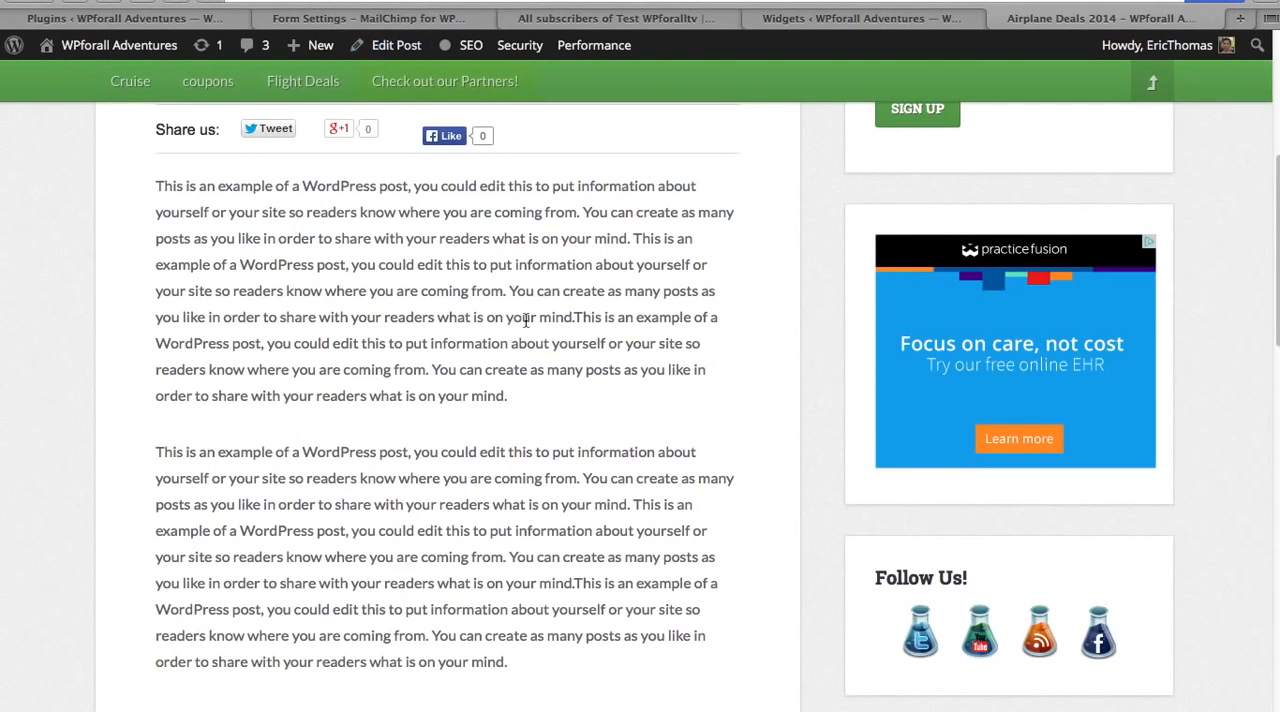
pyautogui.scroll(1, 368, 78)
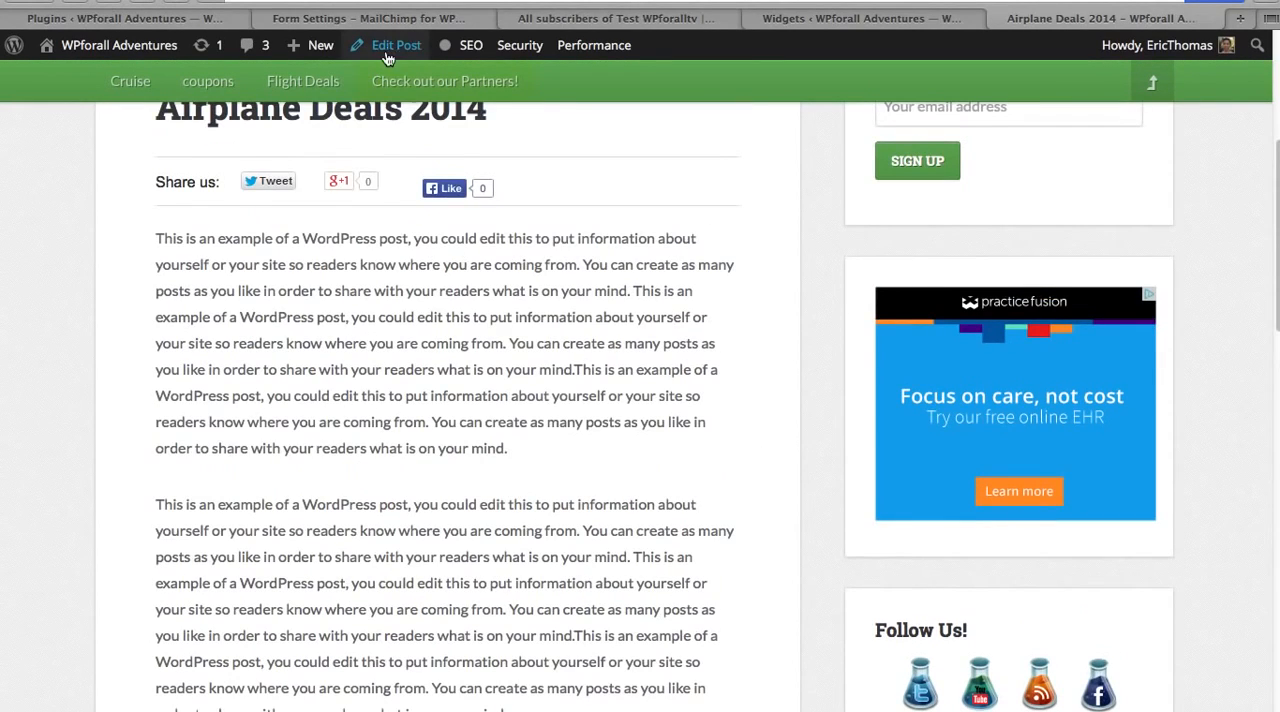
pyautogui.click(390, 45)
pyautogui.scroll(2, 808, 258)
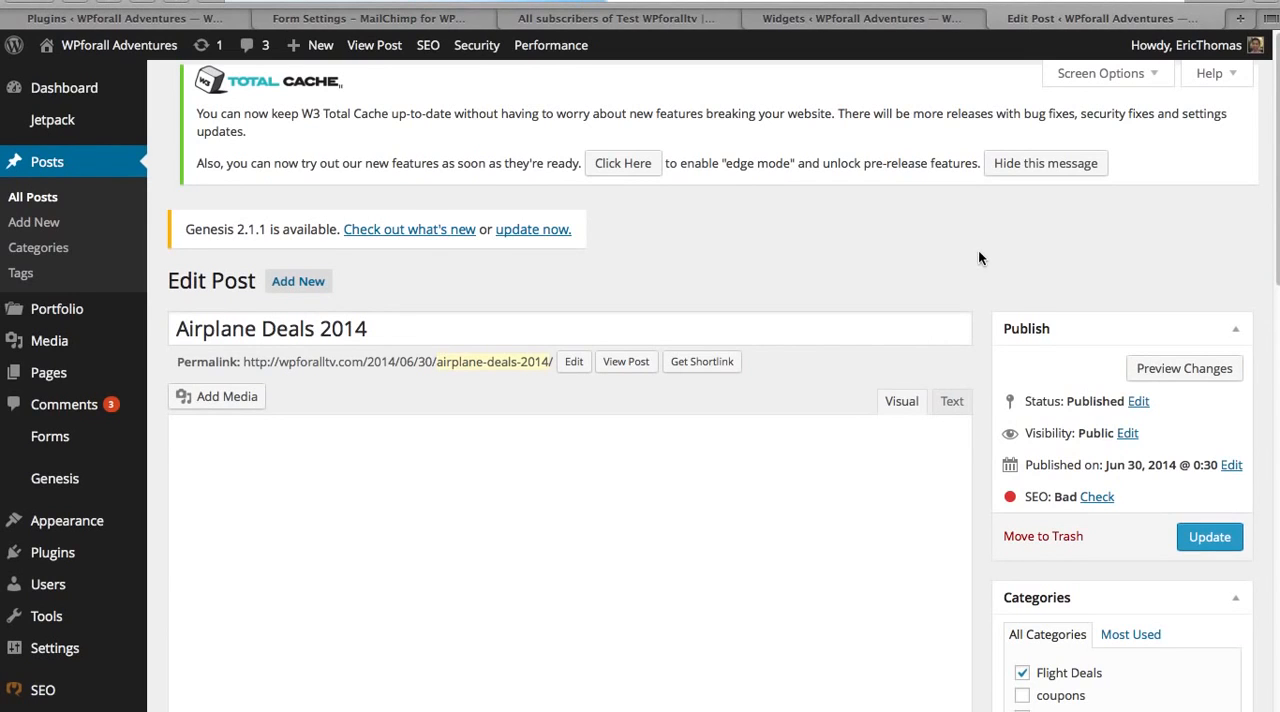
# Step: Paste the [mc4wp_form] shortcode on its own line between the post's two paragraphs
pyautogui.scroll(-3, 978, 258)
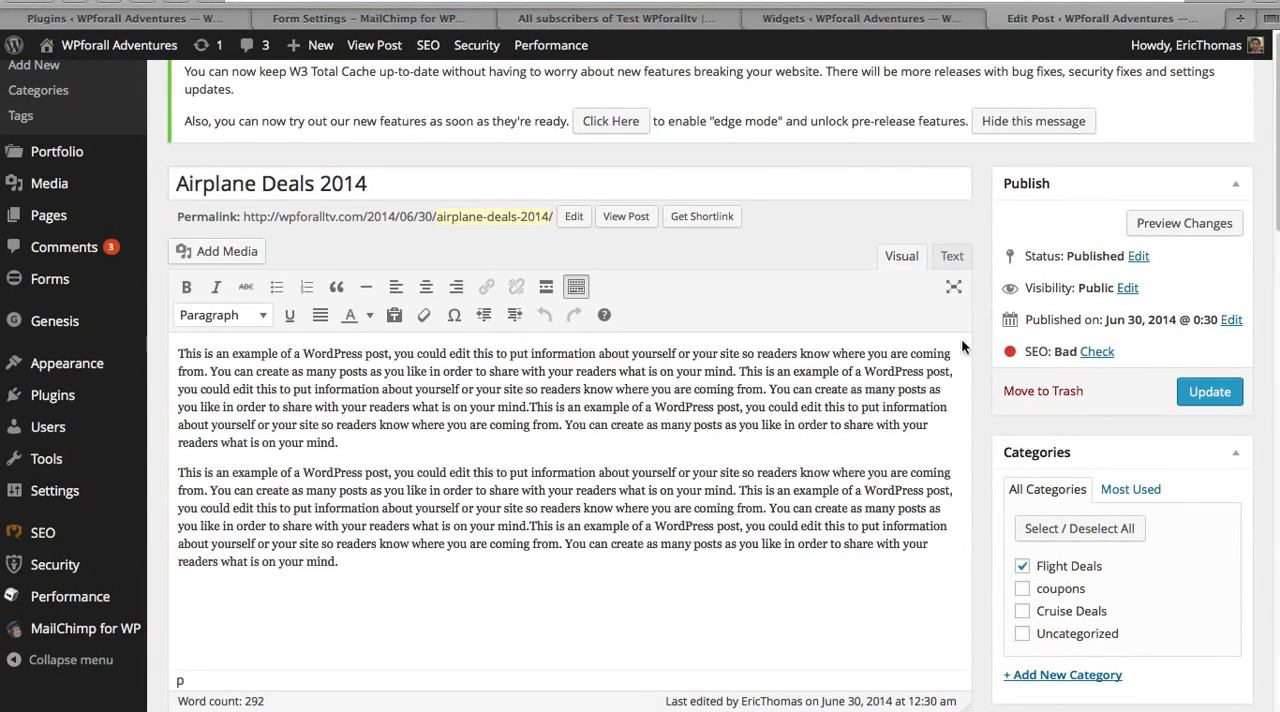
pyautogui.click(410, 449)
pyautogui.press('Return')
pyautogui.hotkey('ctrl', 'v')
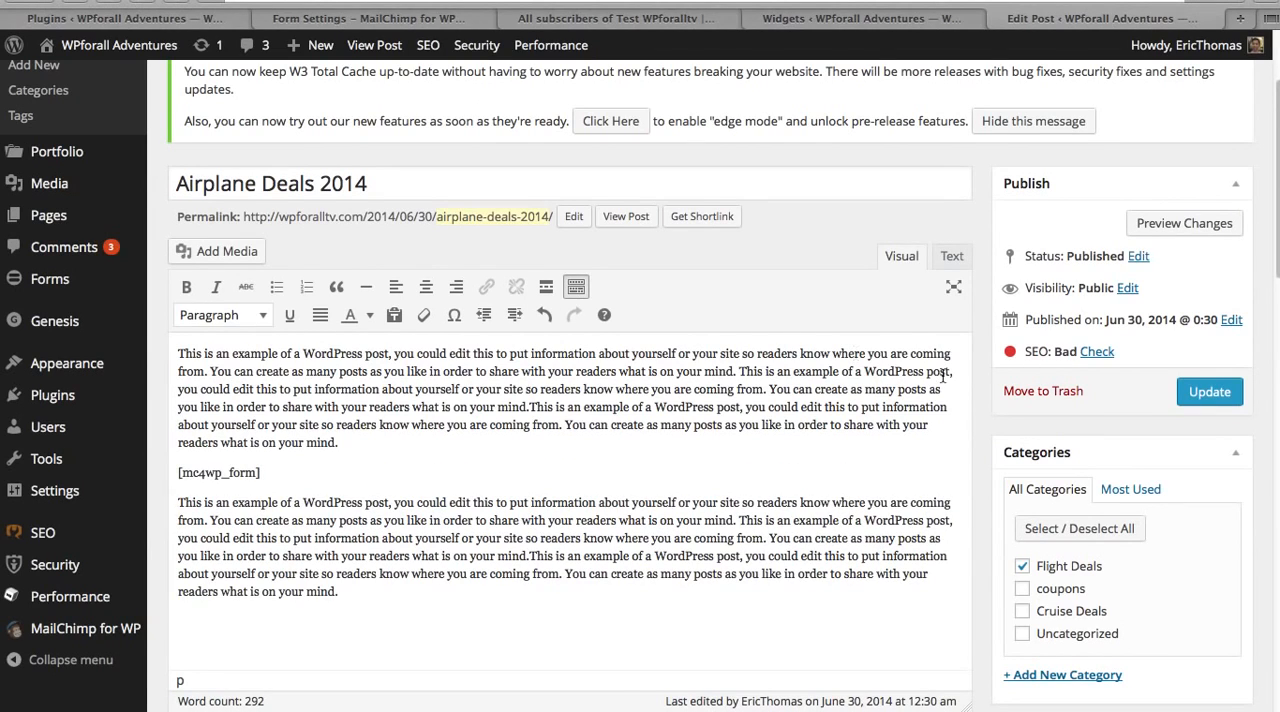
# Step: Check the inserted shortcode in the post's text view and return to the visual view
pyautogui.click(951, 262)
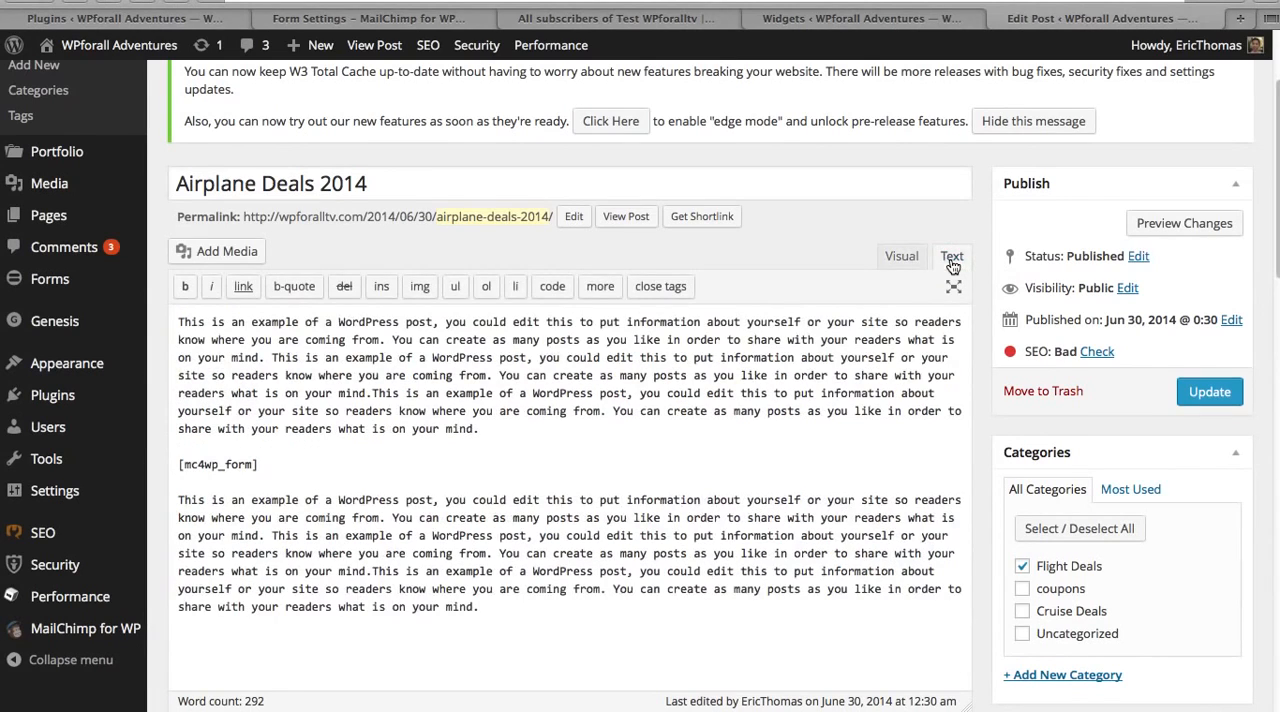
pyautogui.moveTo(341, 466); pyautogui.dragTo(157, 466)
pyautogui.click(340, 464)
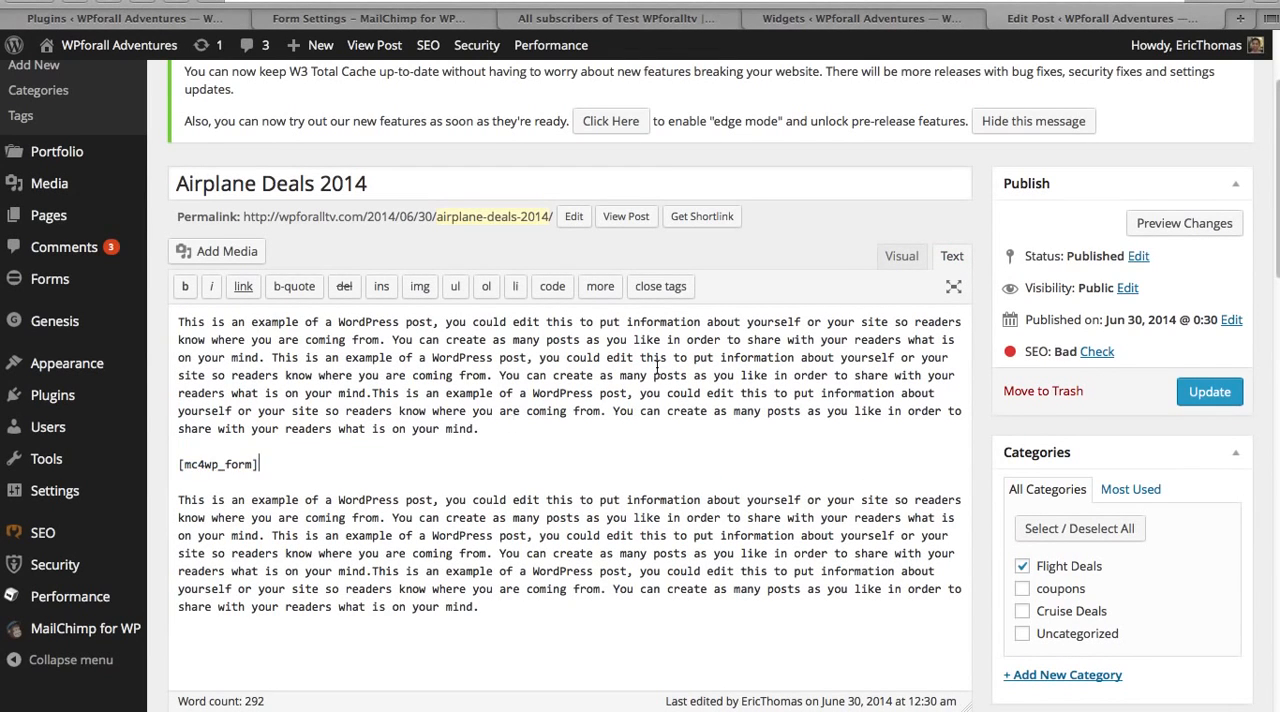
pyautogui.click(903, 257)
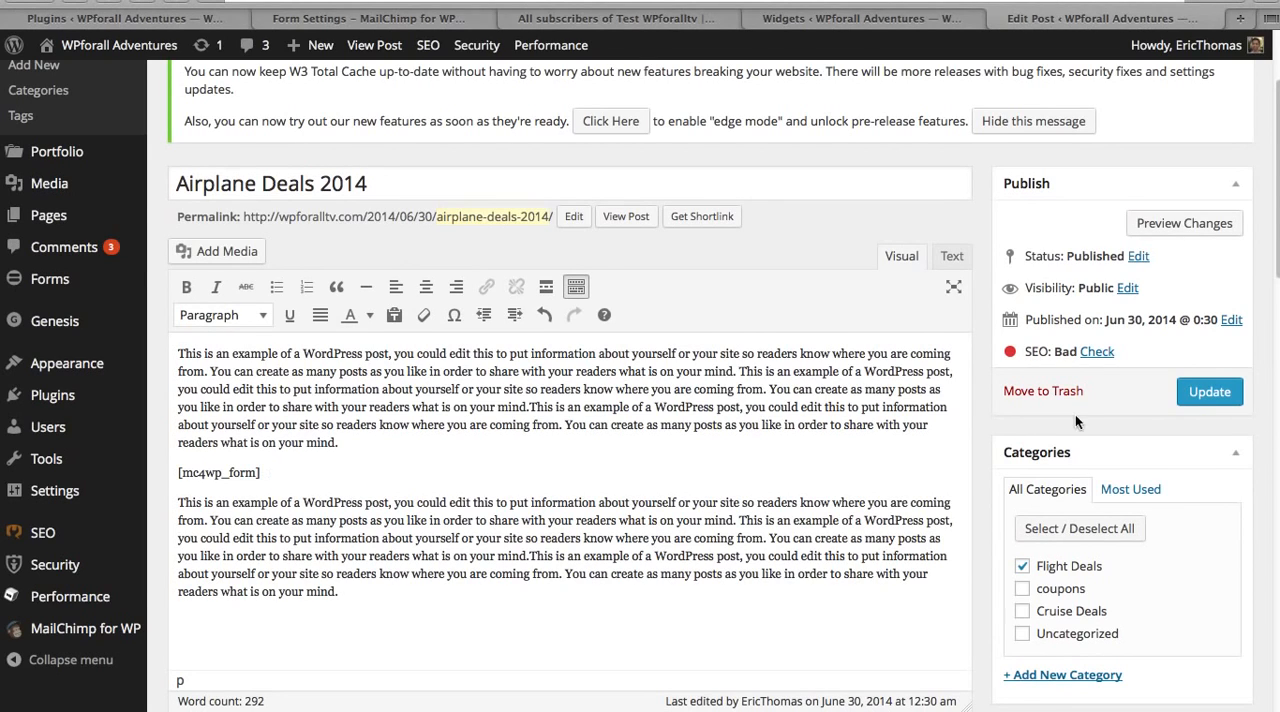
# Step: Update the Airplane Deals 2014 post and open its live page in a new browser tab
pyautogui.click(1217, 386)
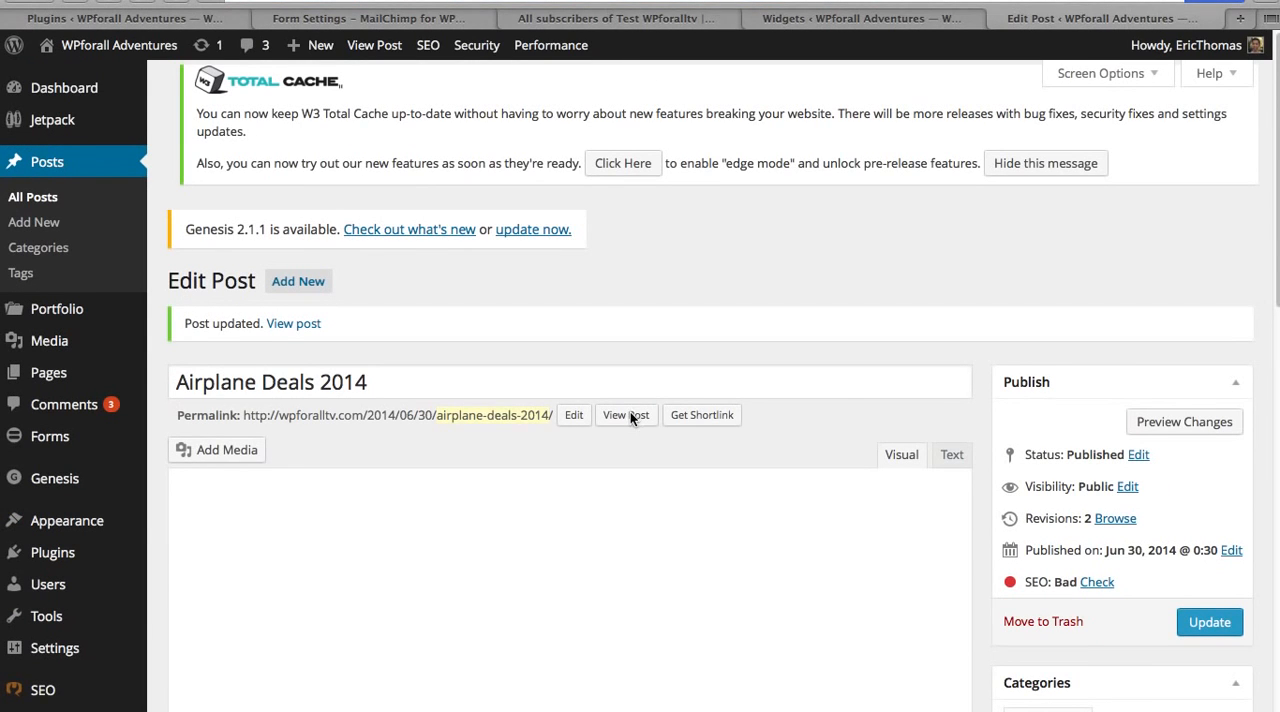
pyautogui.rightClick(630, 412)
pyautogui.click(616, 421)
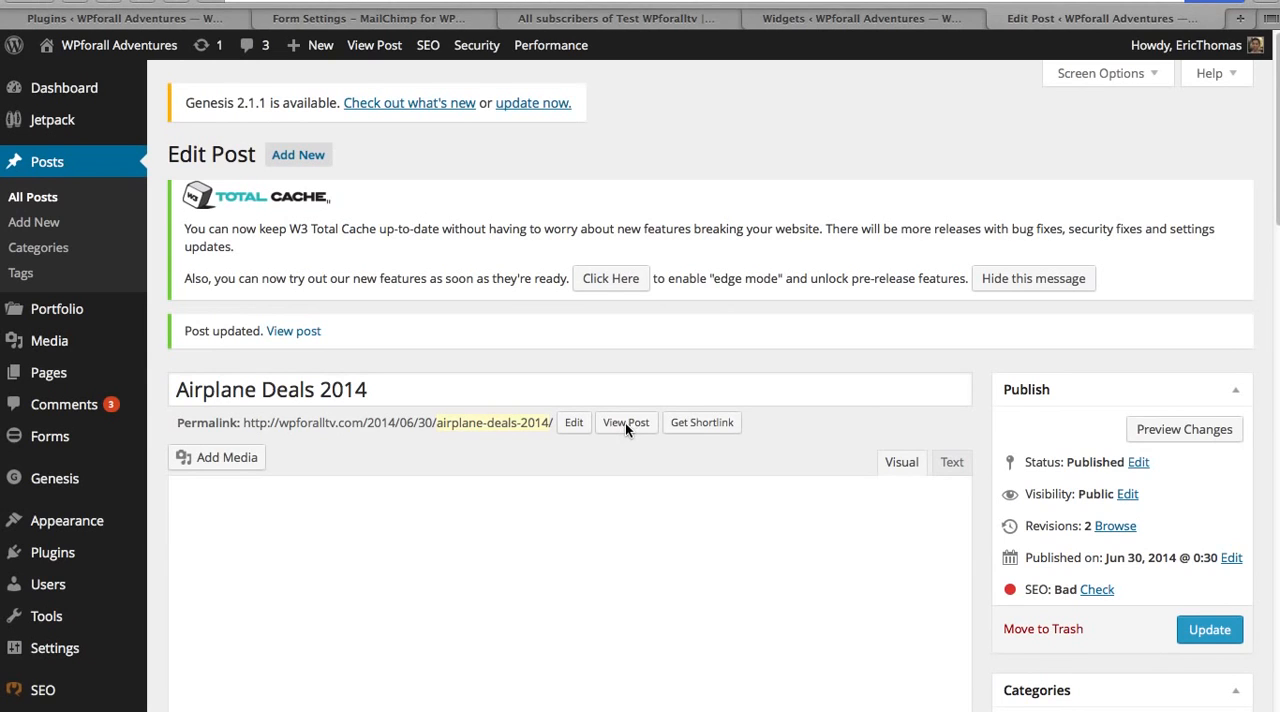
pyautogui.rightClick(625, 423)
pyautogui.click(645, 425)
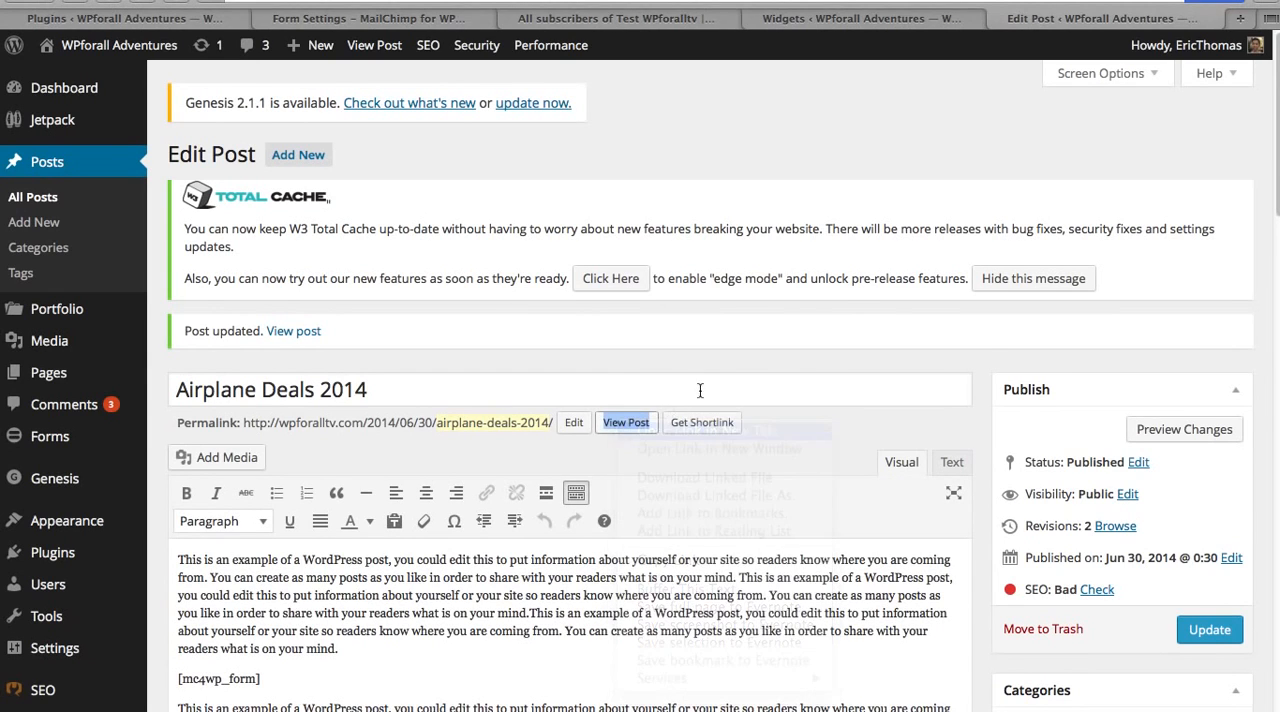
pyautogui.click(1108, 18)
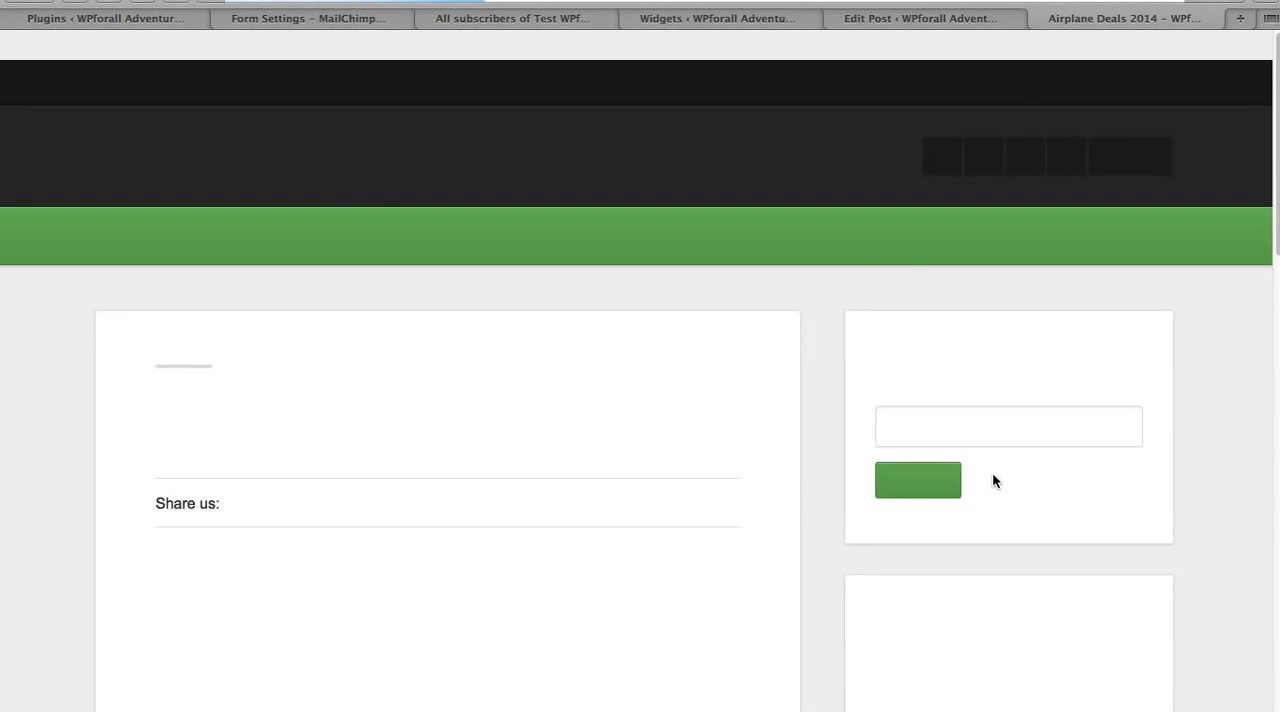
# Step: Inspect the sign-up form embedded between the post's paragraphs, reload the page and review it down to the comments
pyautogui.scroll(-3, 826, 378)
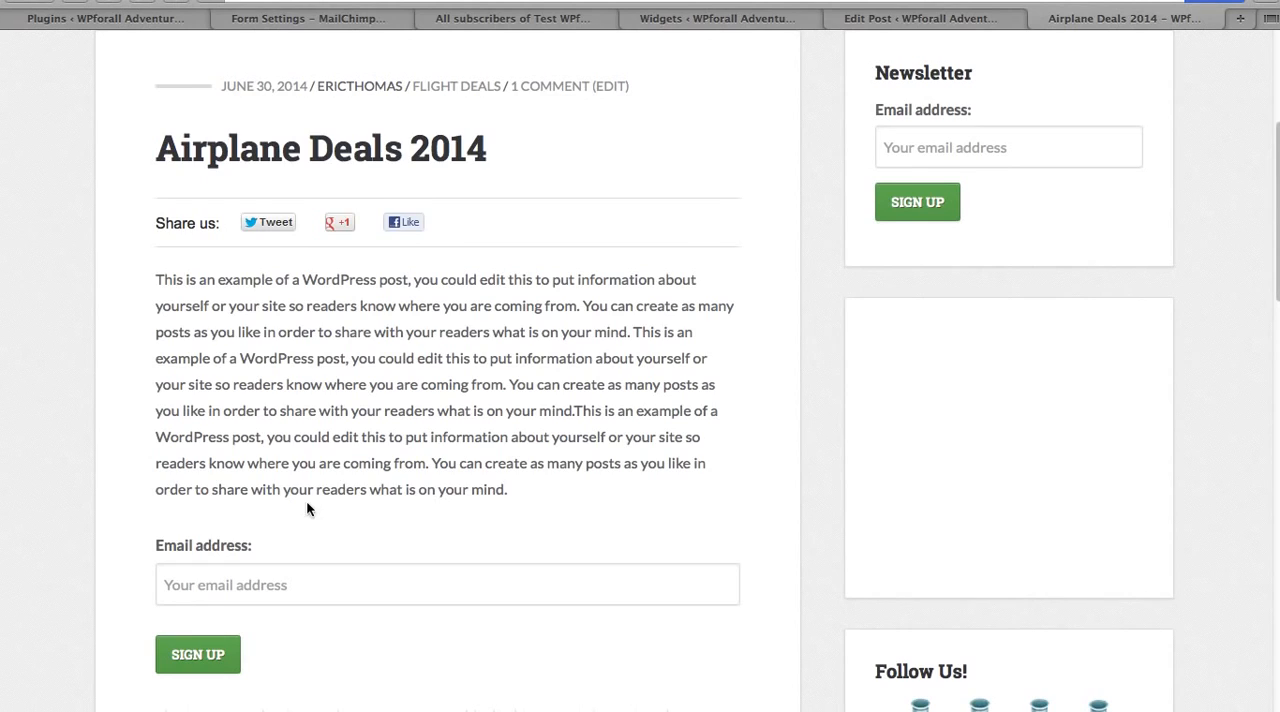
pyautogui.scroll(-1, 306, 502)
pyautogui.click(195, 494)
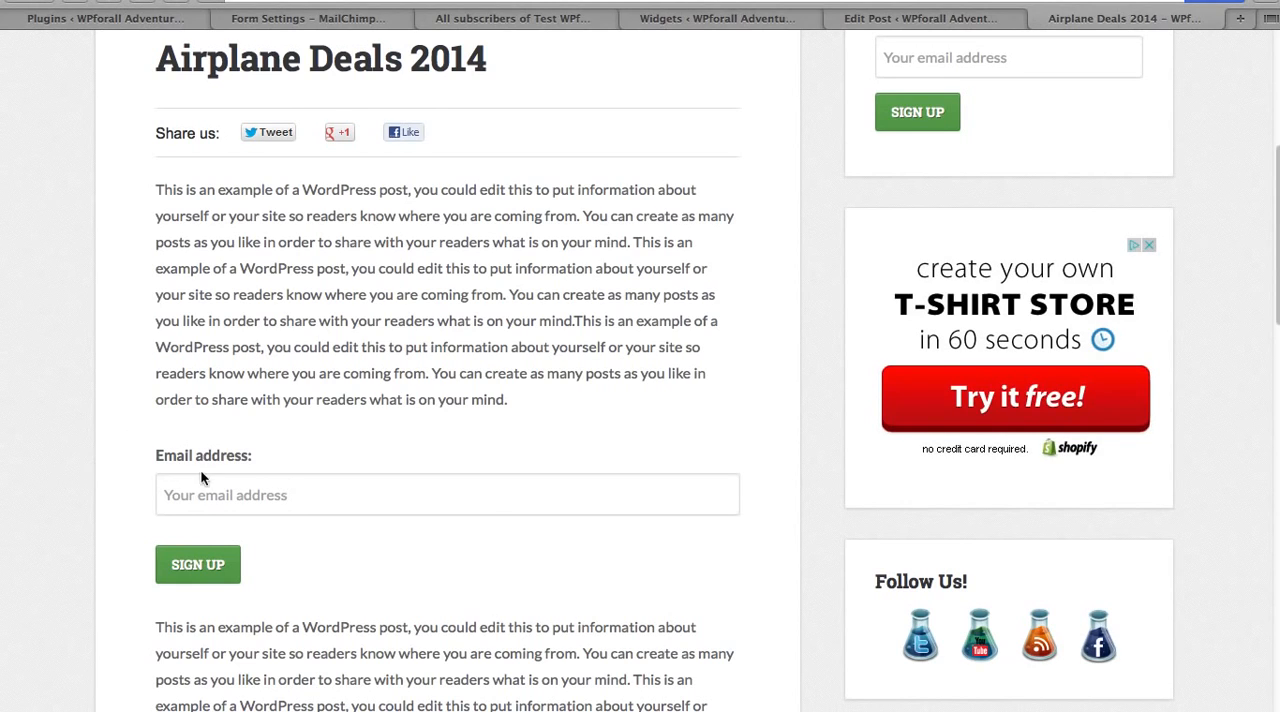
pyautogui.press('super+r')
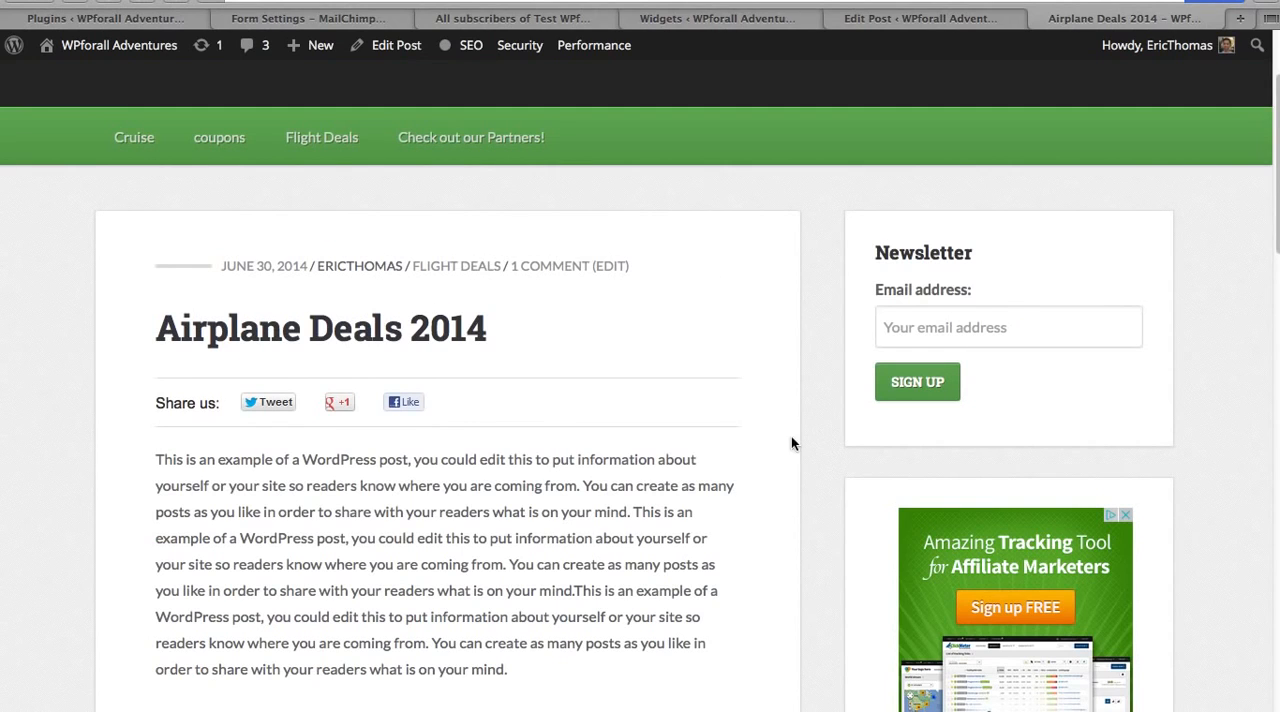
pyautogui.scroll(-3, 805, 427)
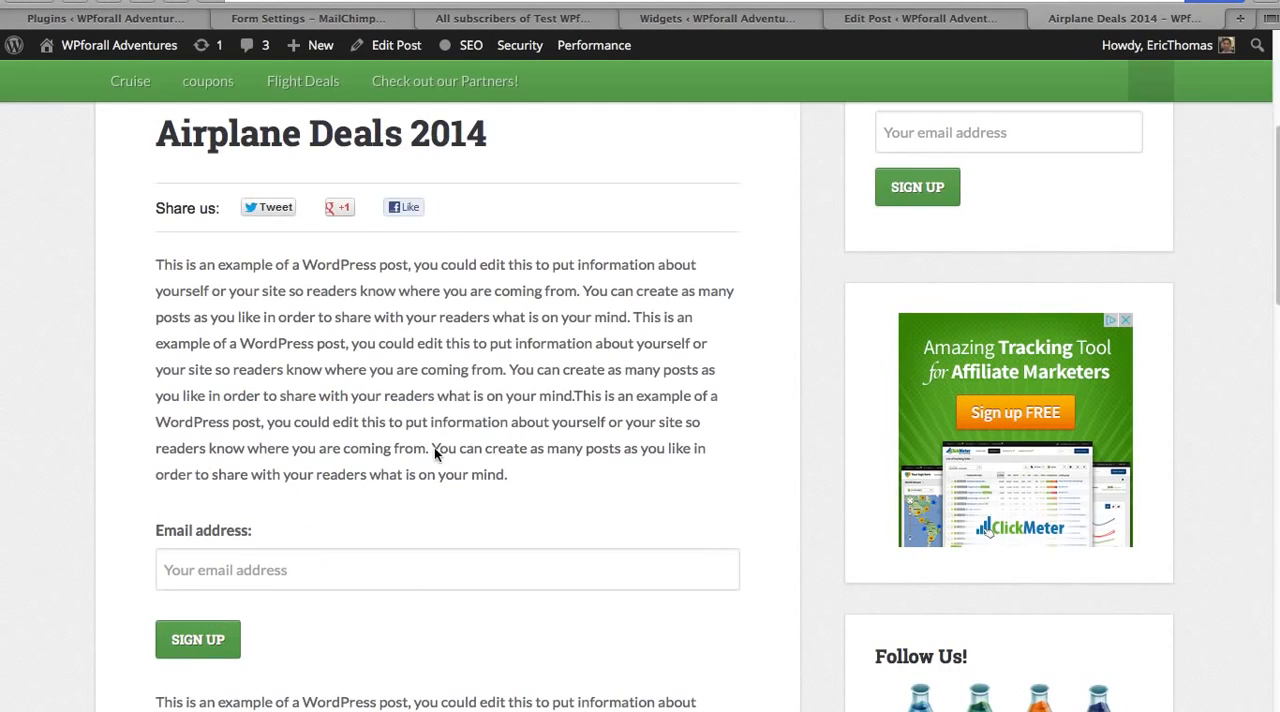
pyautogui.scroll(-4, 807, 395)
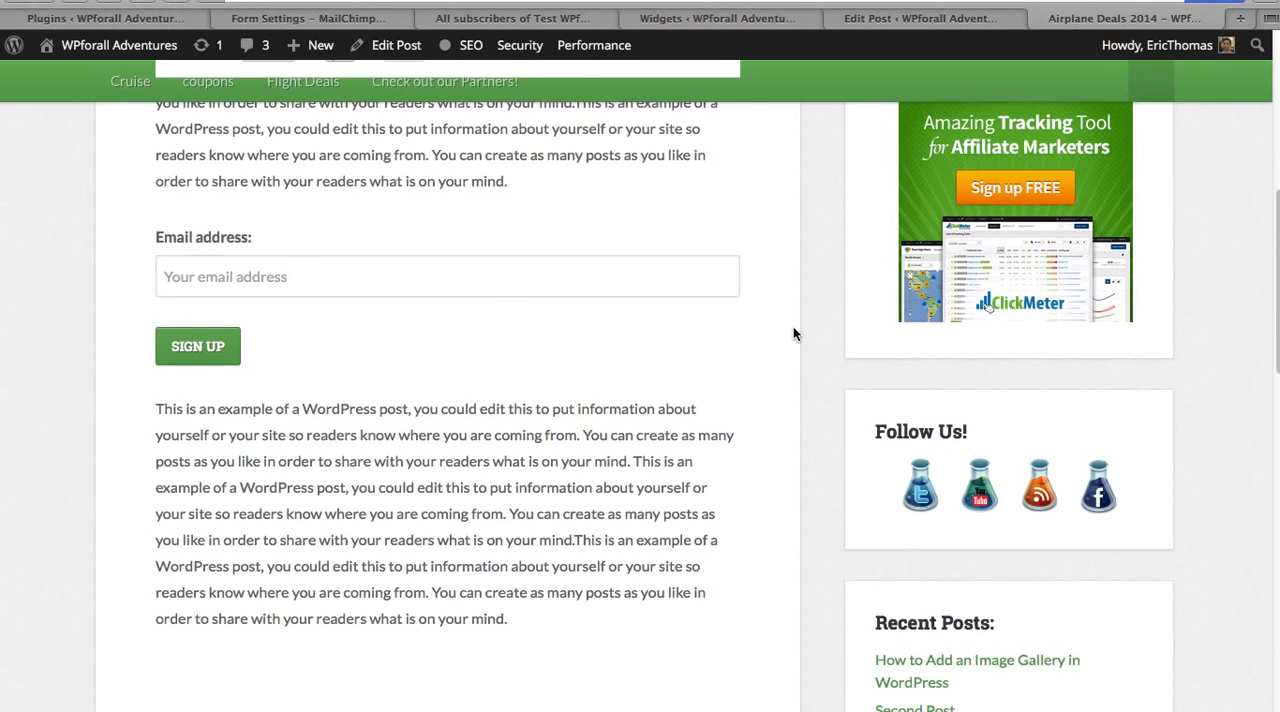
pyautogui.scroll(-2, 795, 328)
pyautogui.scroll(-1, 807, 334)
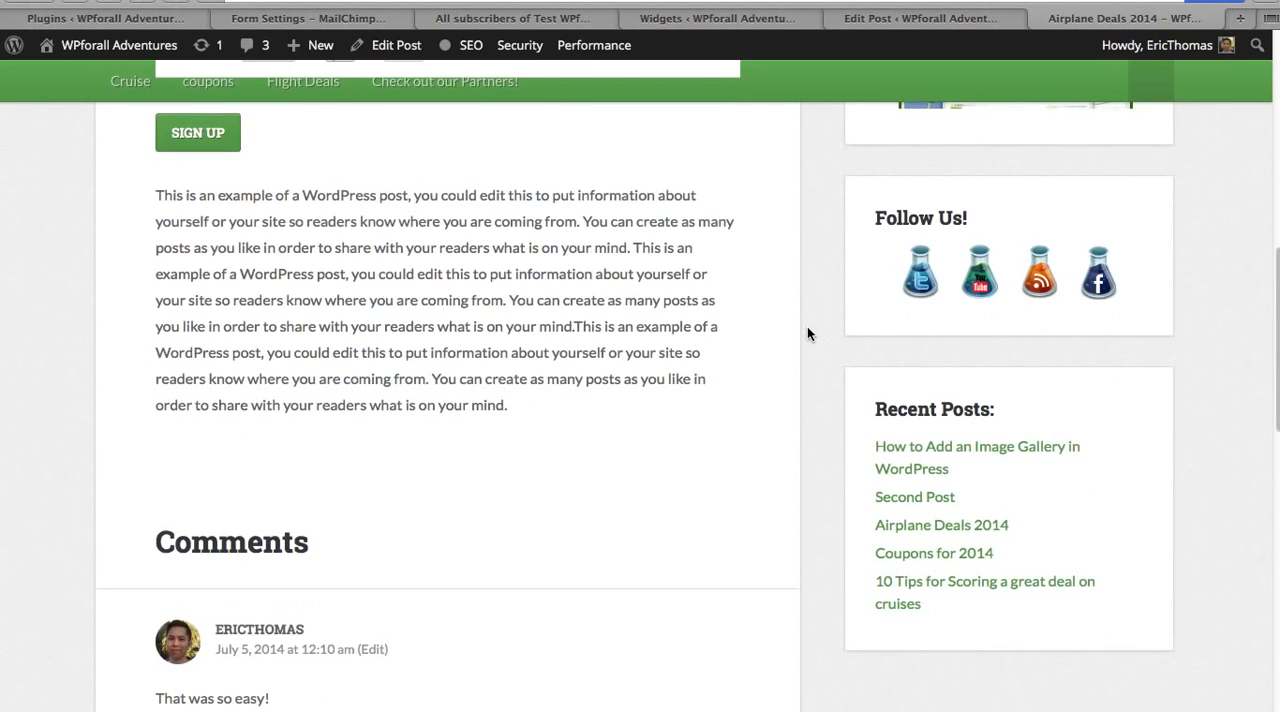